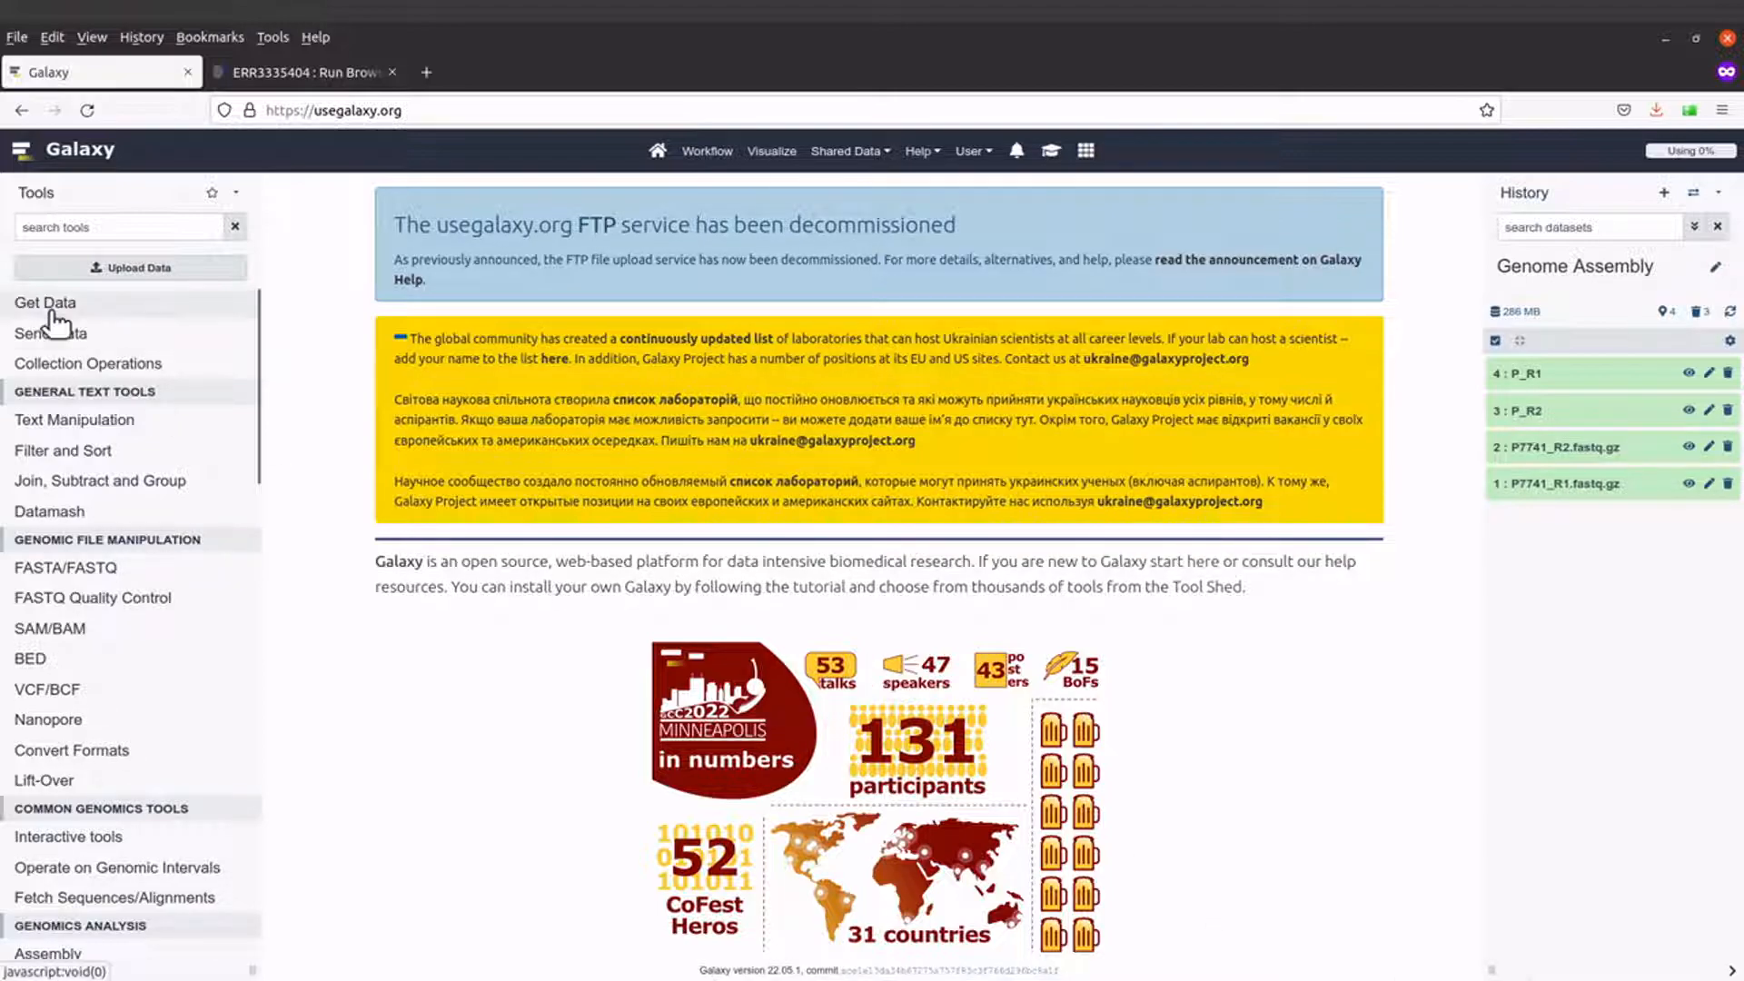
# - Search the tools for "fastqc" and open the FastQC Read Quality reports tool
pyautogui.click(160, 226)
pyautogui.write('fastqc')
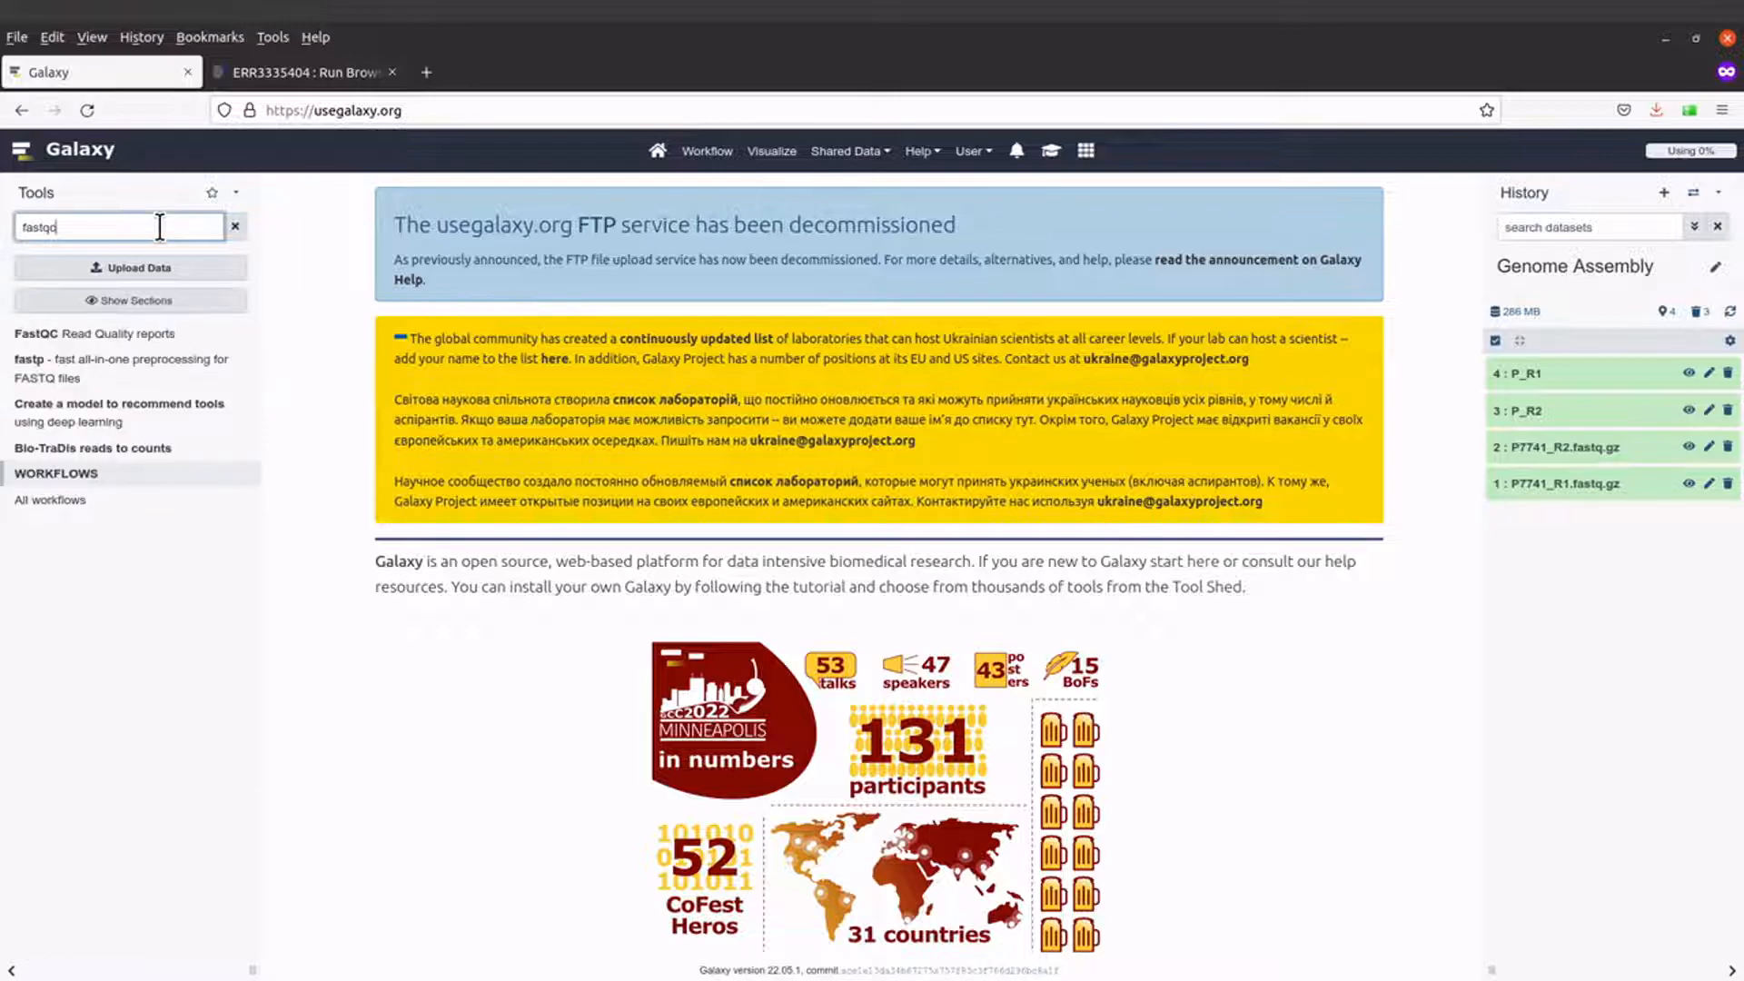
pyautogui.click(142, 335)
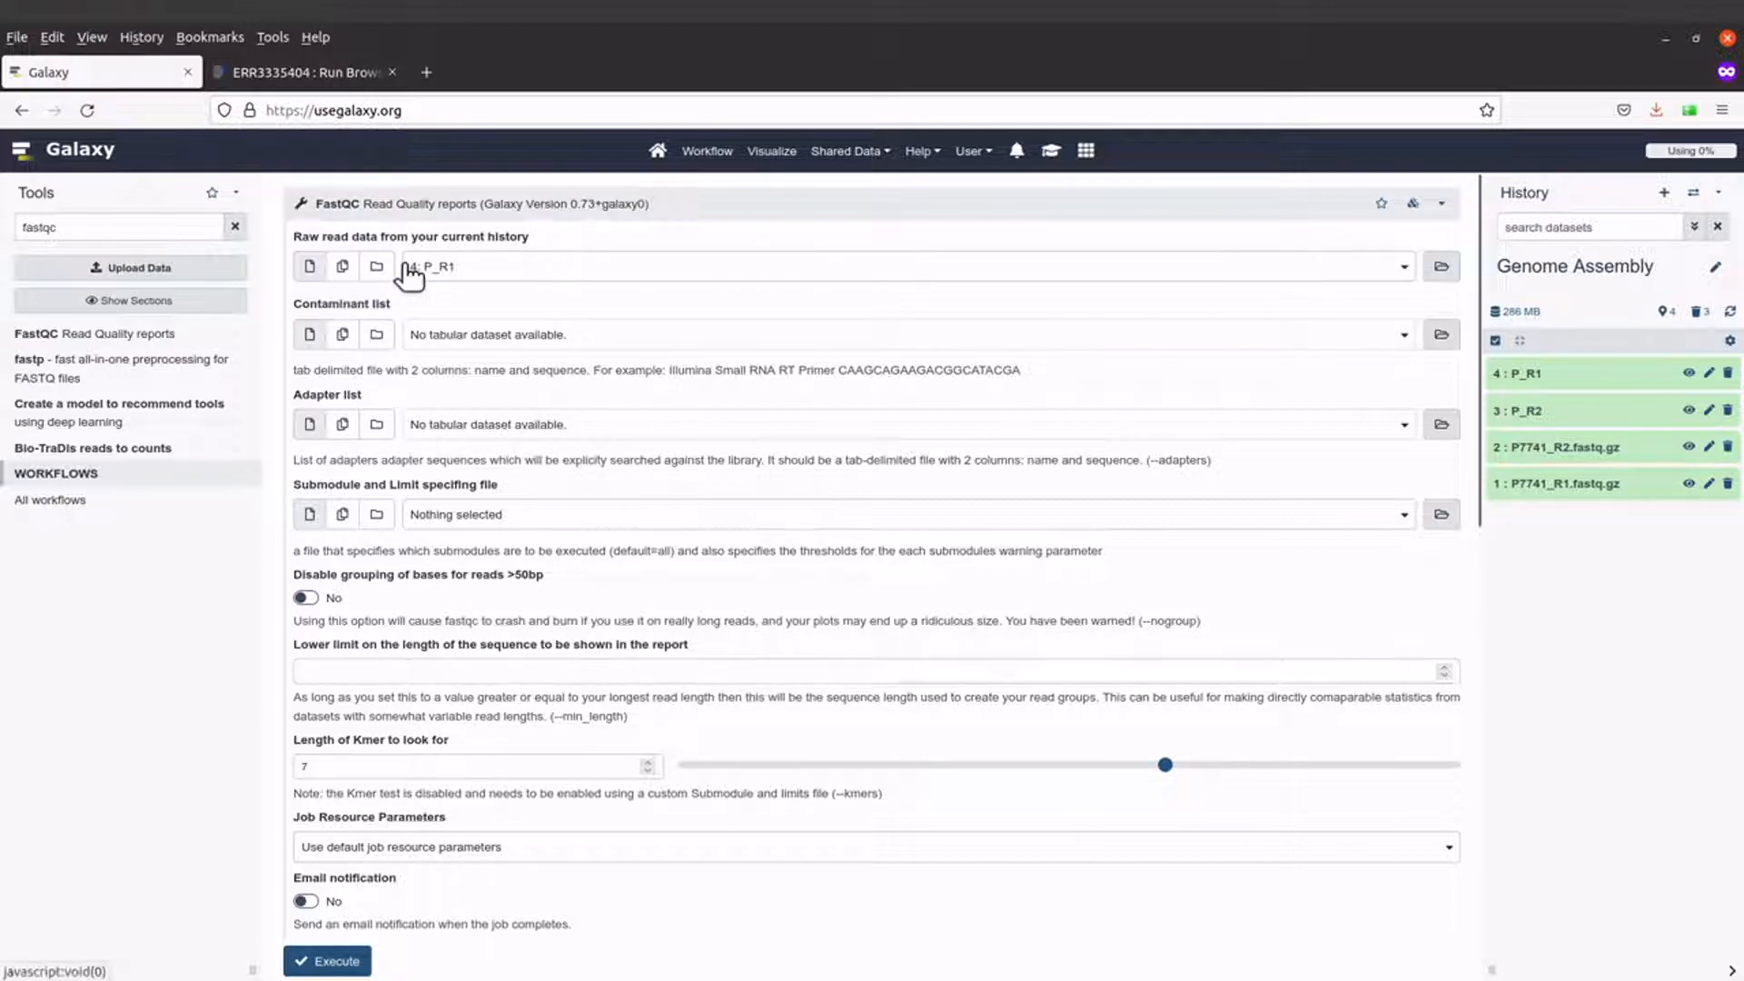
# - Run FastQC in batch mode on the P7741_R1.fastq.gz and P7741_R2.fastq.gz datasets, keeping the default parameters
pyautogui.click(343, 269)
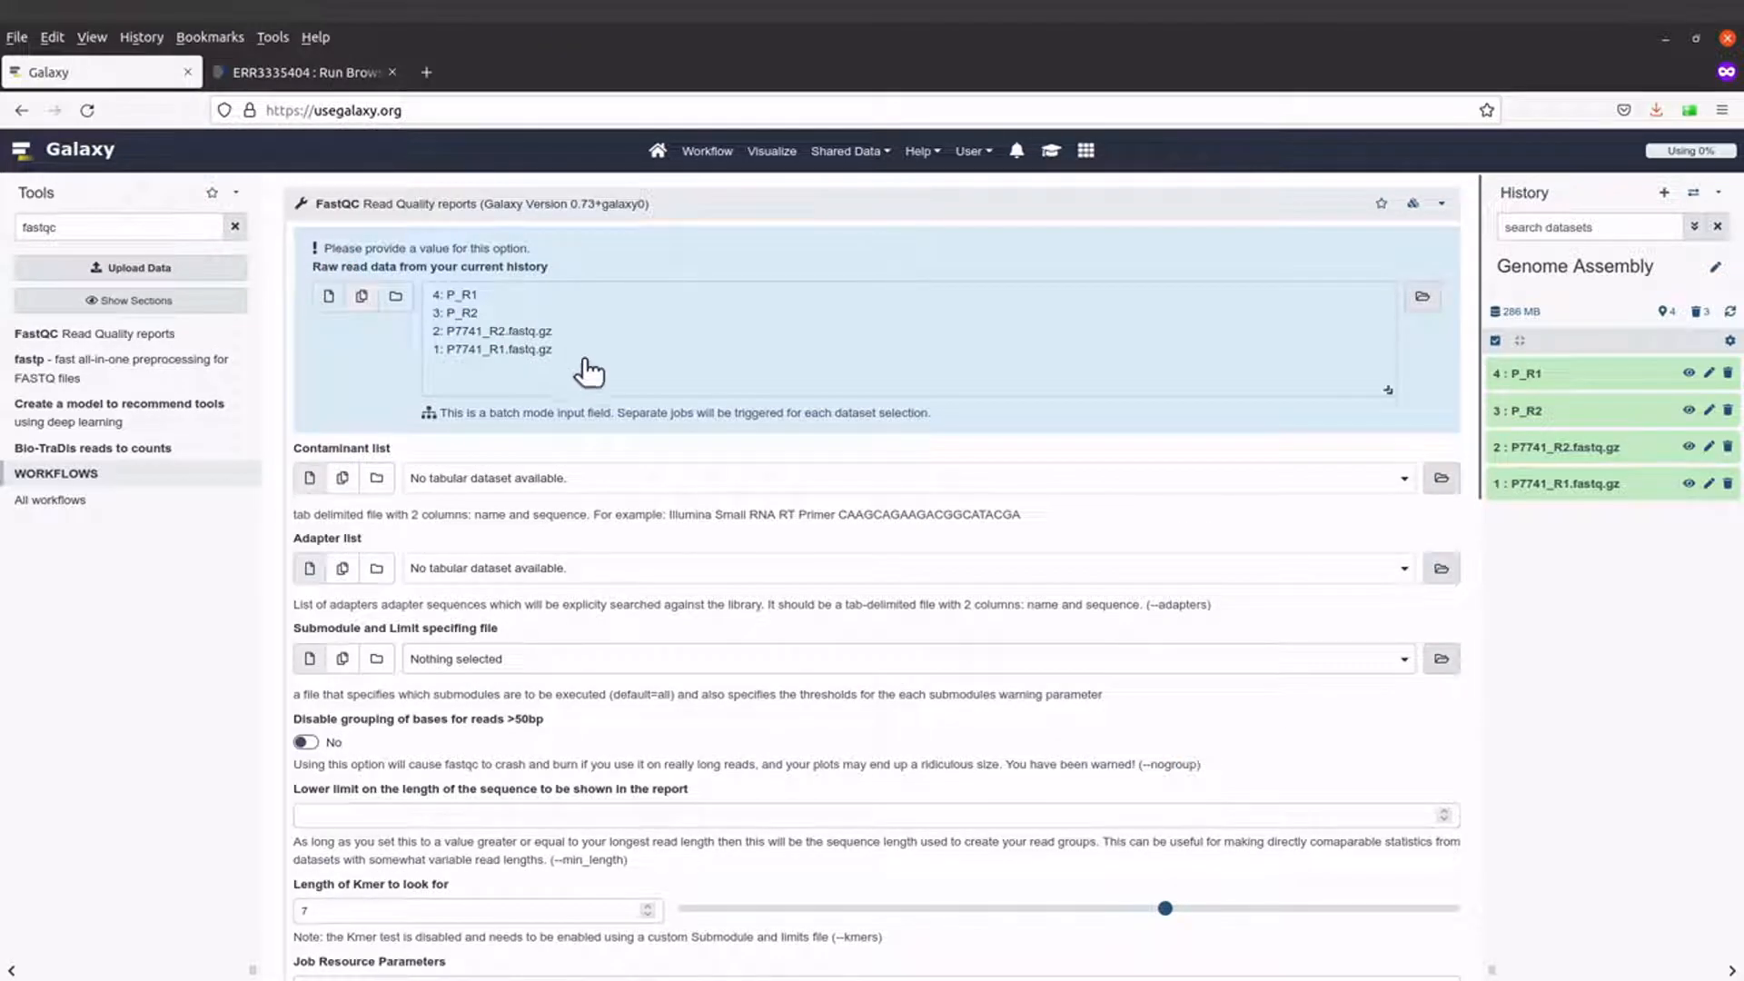
pyautogui.click(543, 333)
pyautogui.click(530, 320)
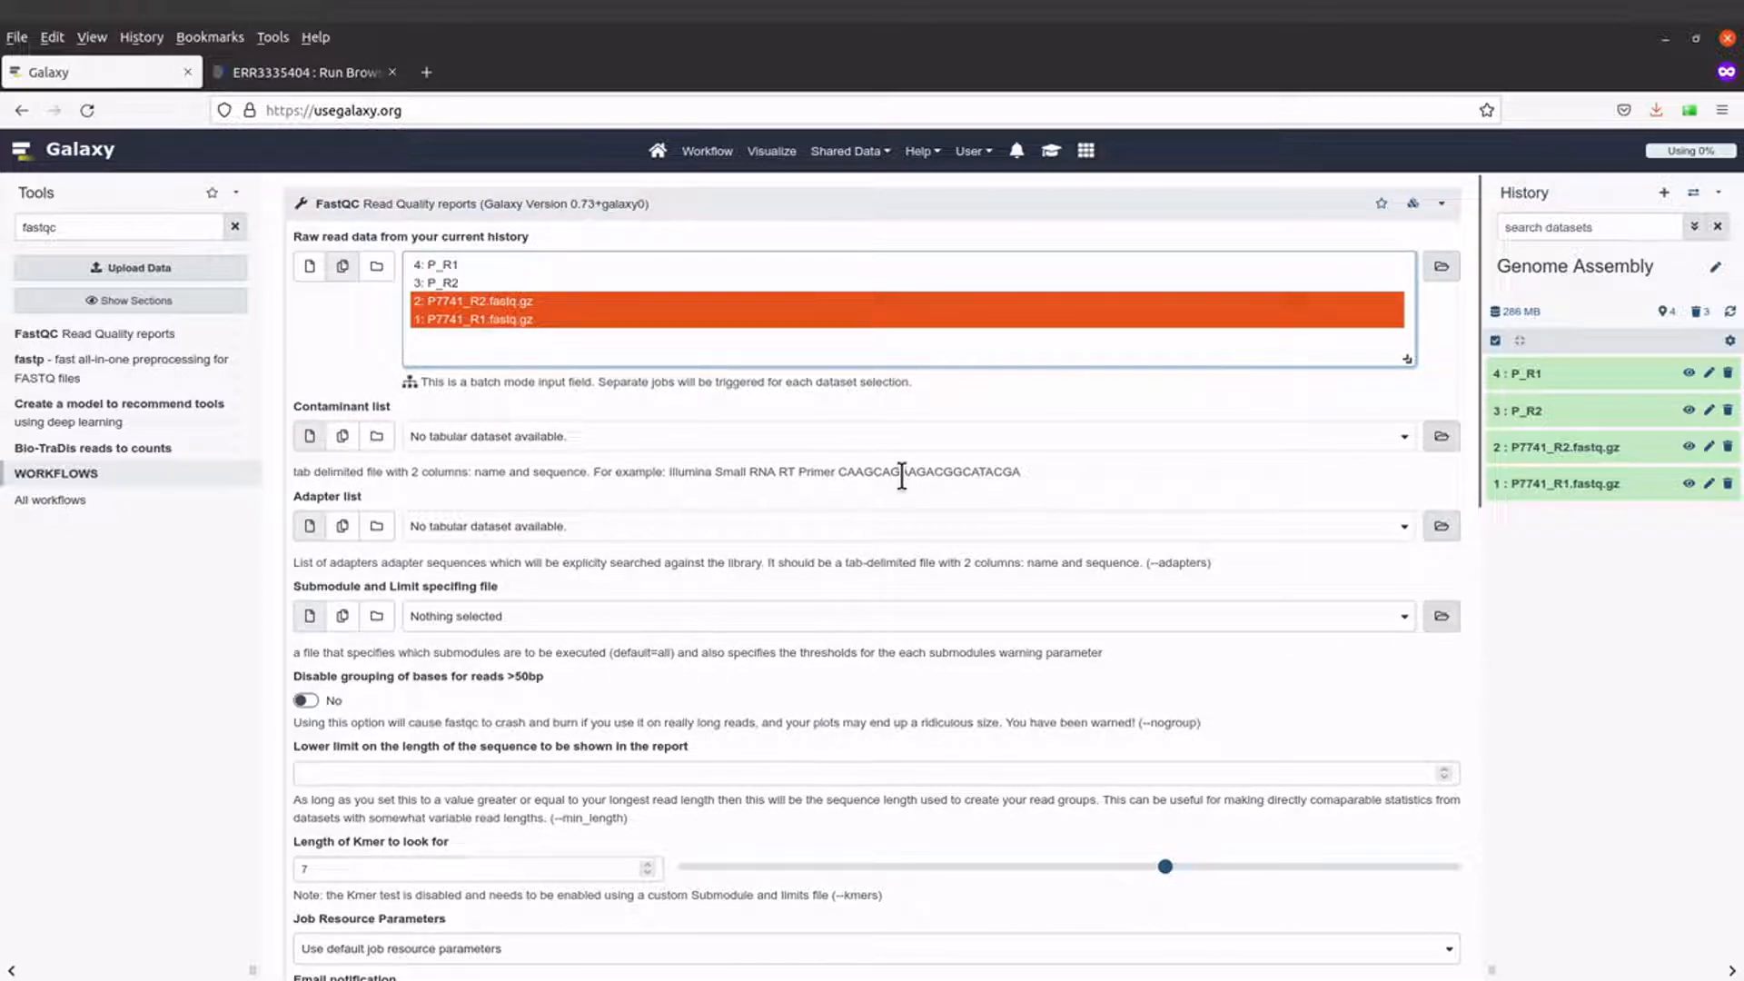
pyautogui.scroll(-2, 903, 476)
pyautogui.scroll(-1, 902, 476)
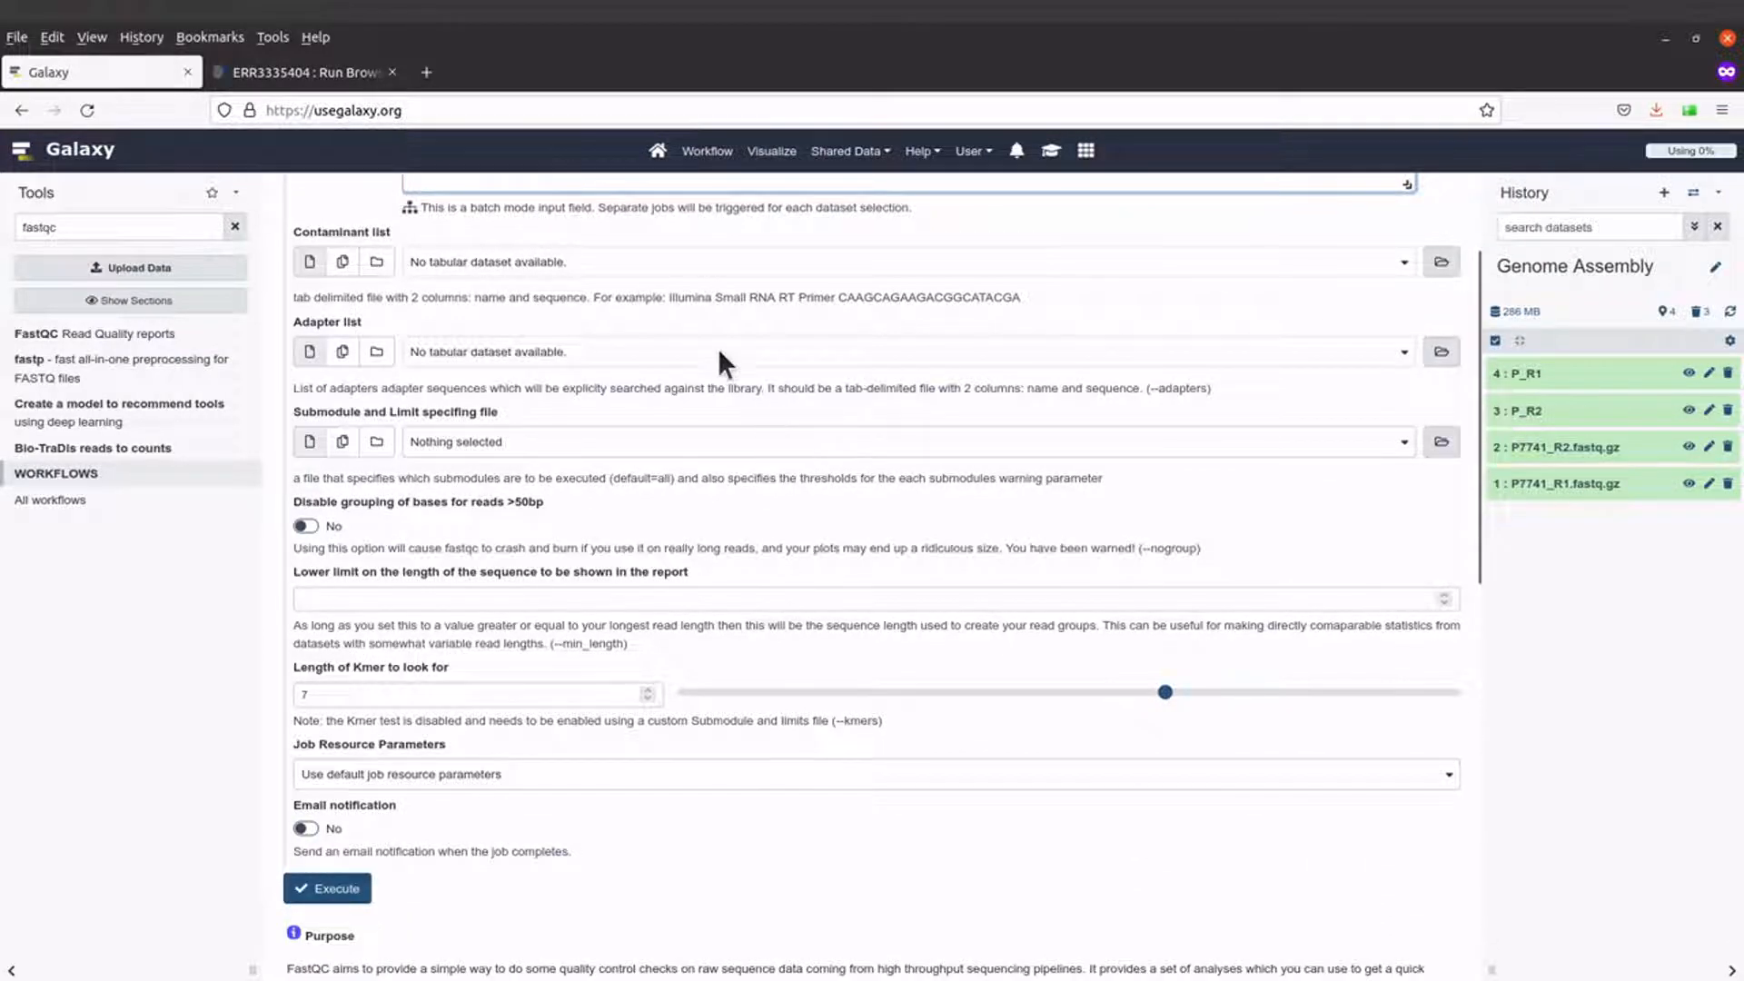
pyautogui.scroll(1, 707, 347)
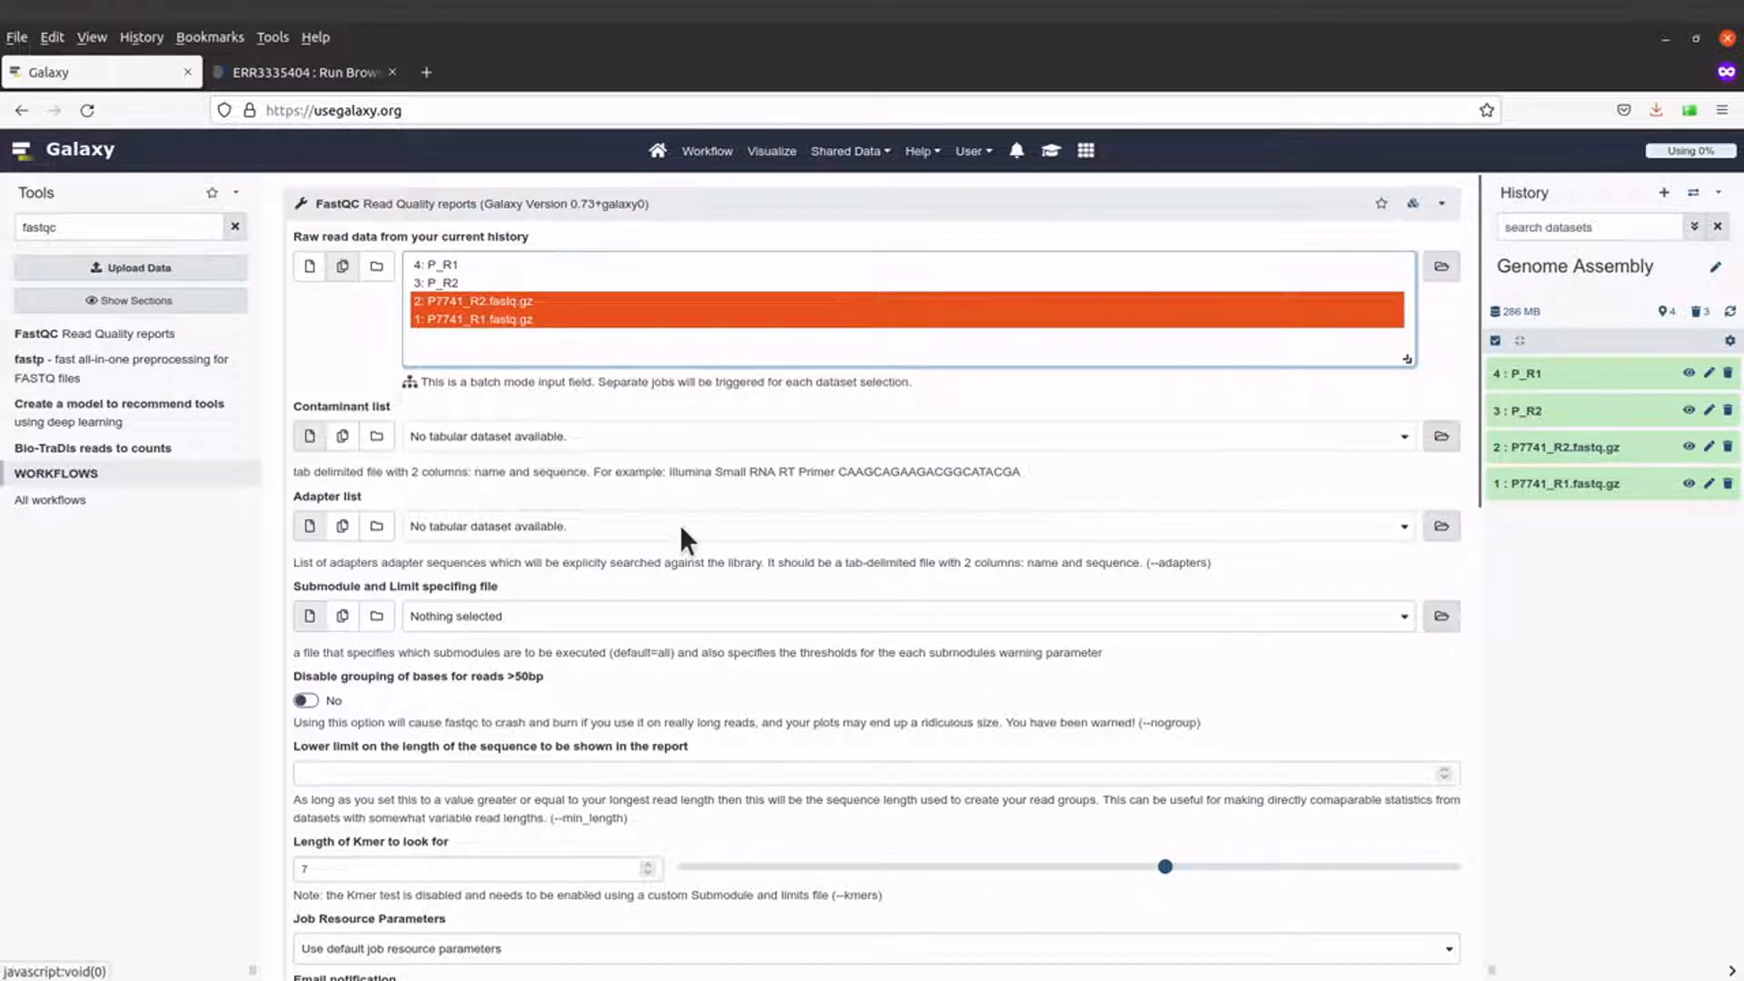
pyautogui.scroll(-3, 680, 525)
pyautogui.scroll(-1, 679, 525)
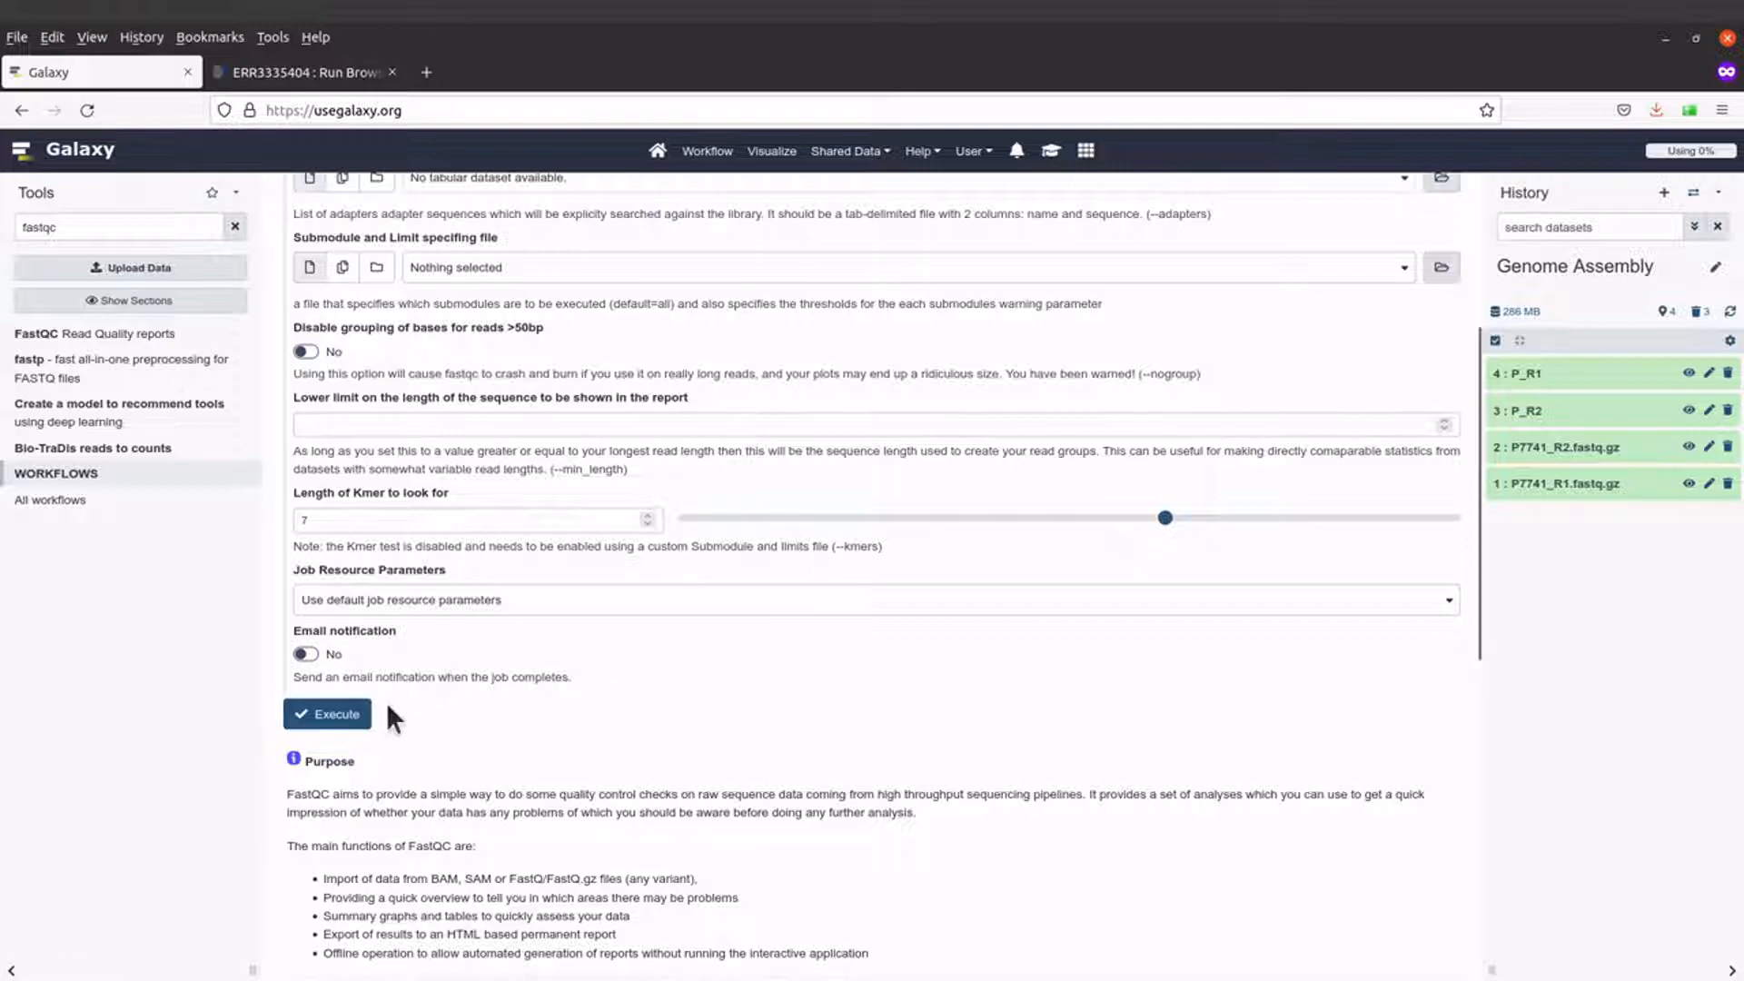
pyautogui.click(346, 718)
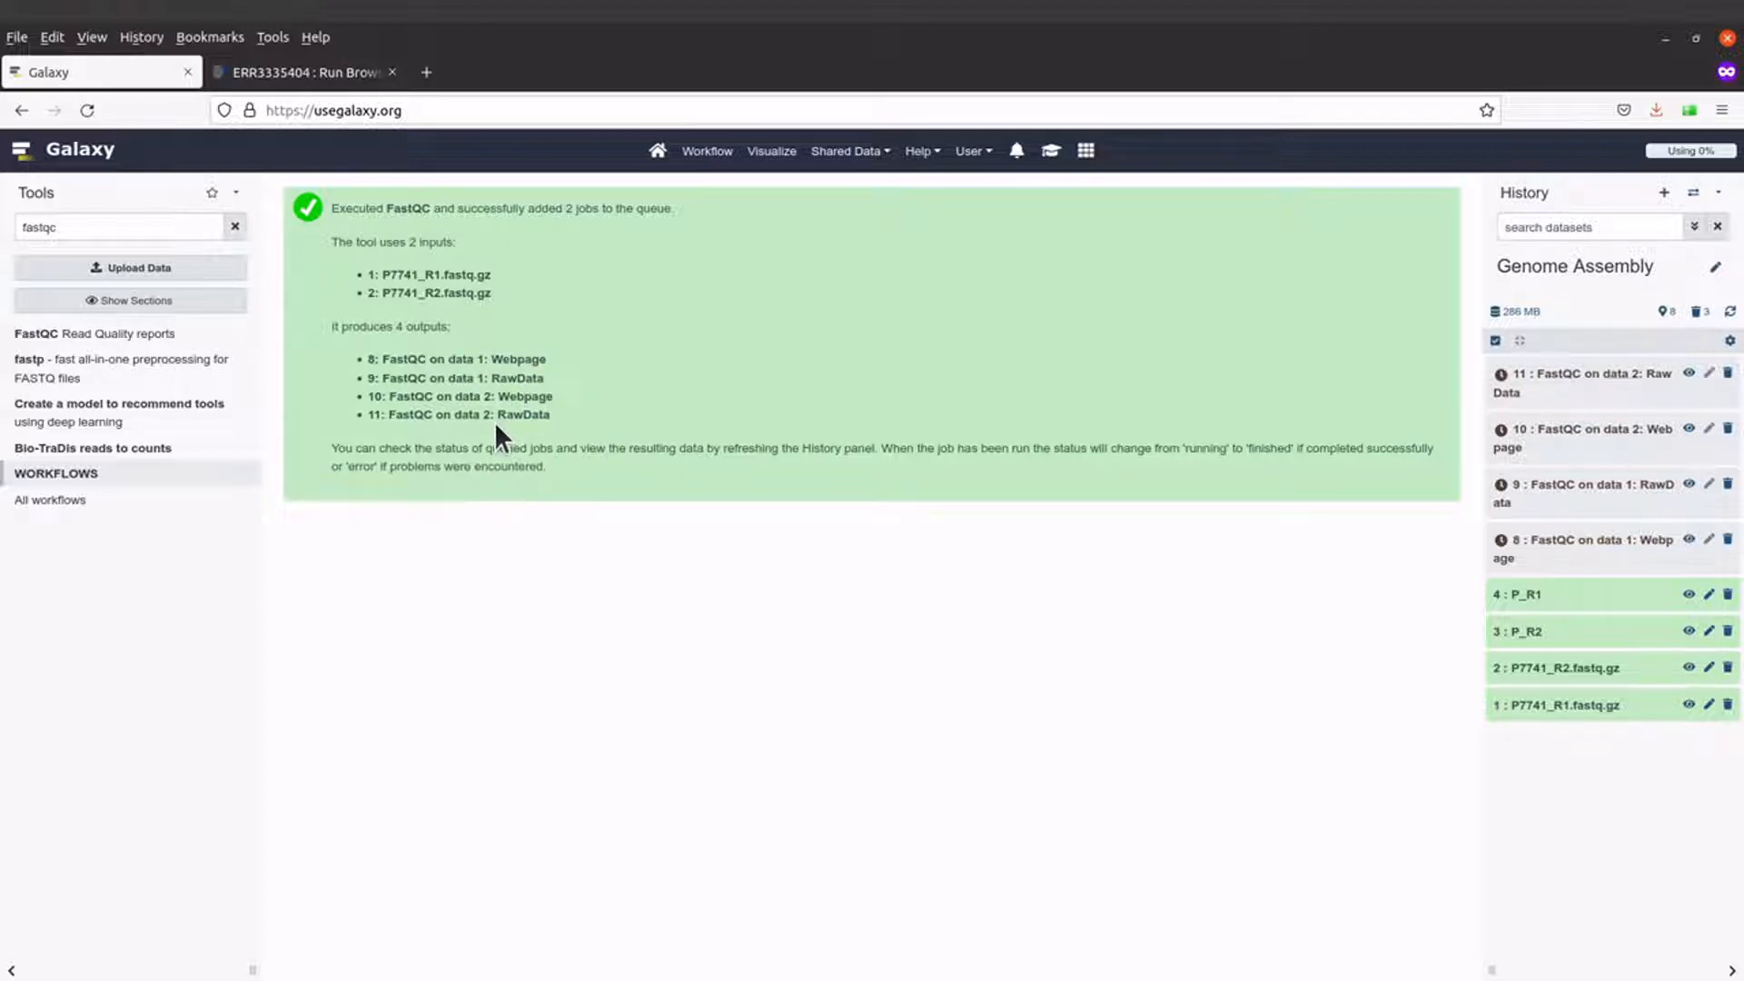
# - Reload the page and inspect the job status details of the new FastQC outputs in the Genome Assembly history
pyautogui.click(82, 115)
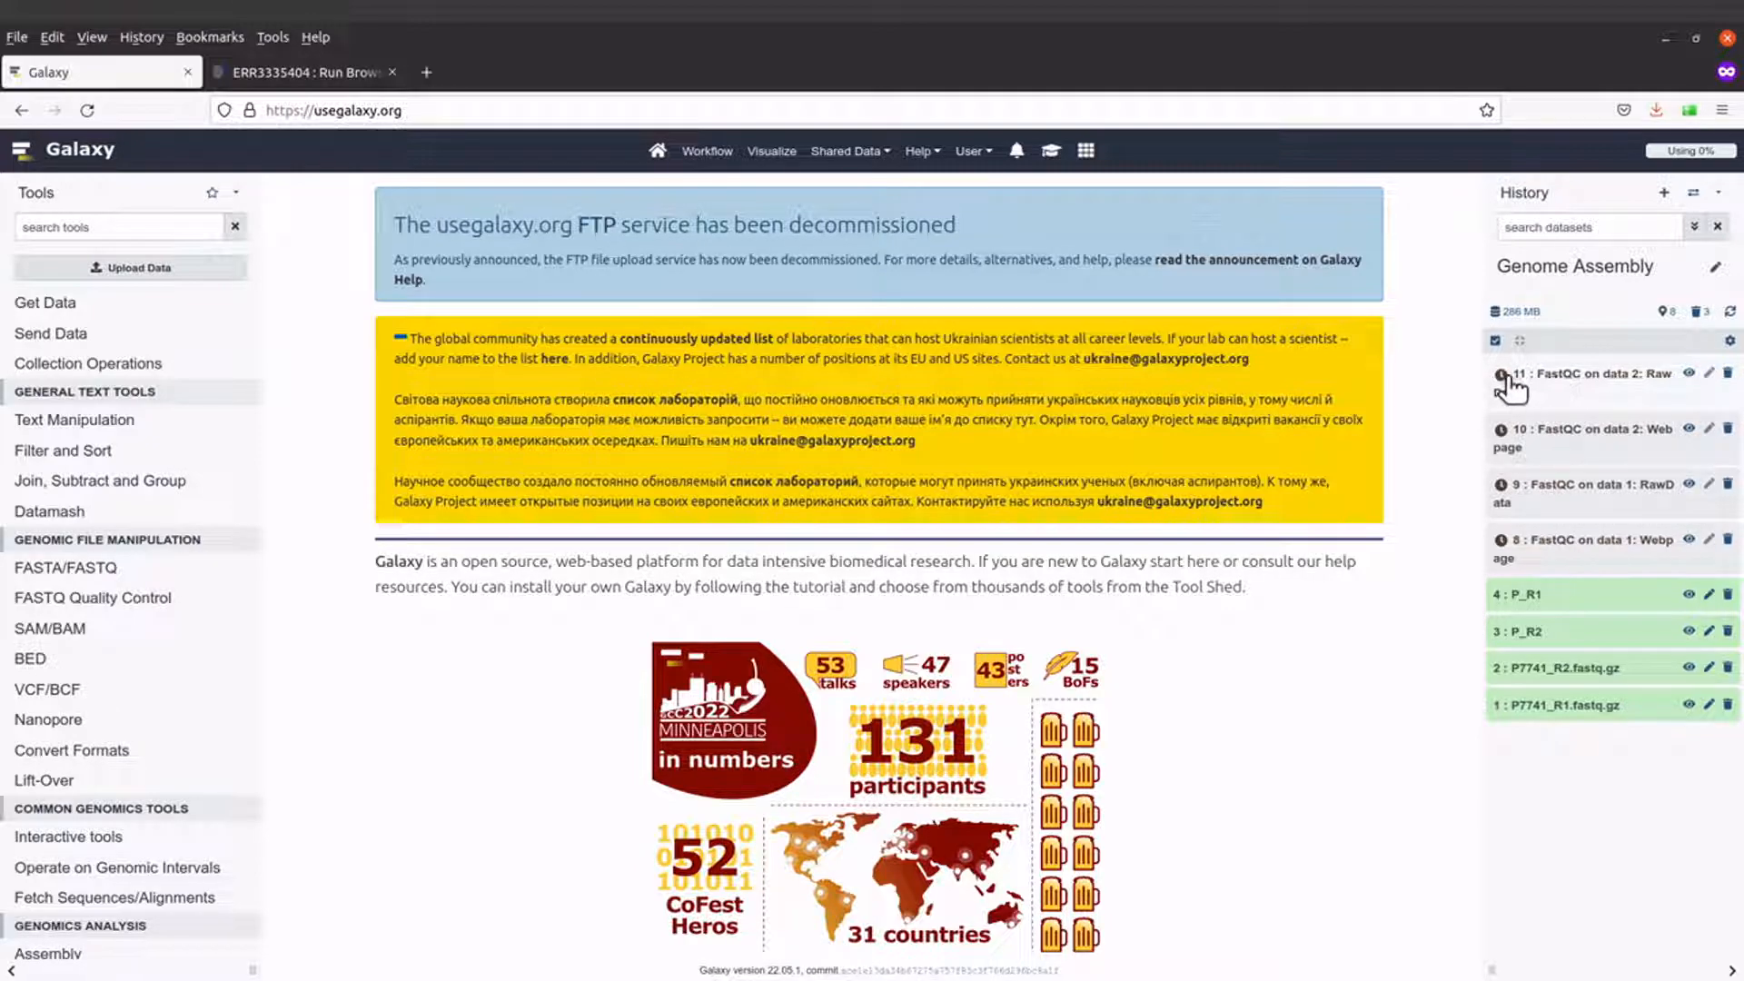
pyautogui.click(1690, 376)
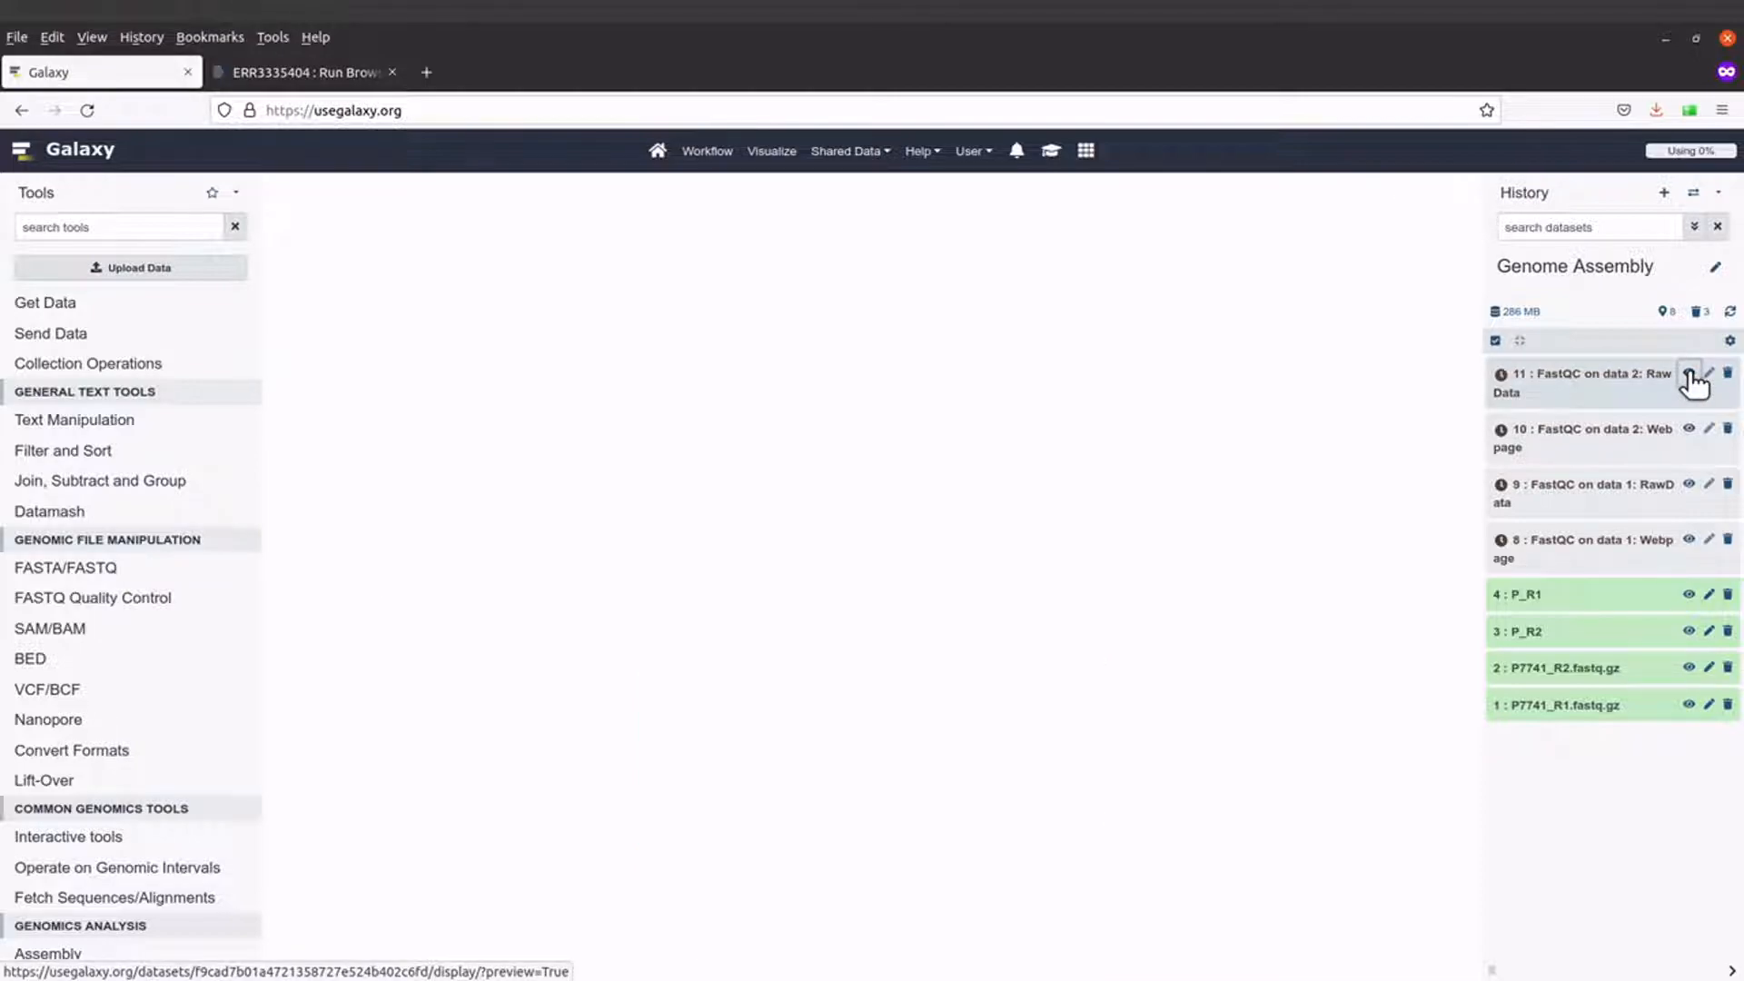
pyautogui.click(1623, 386)
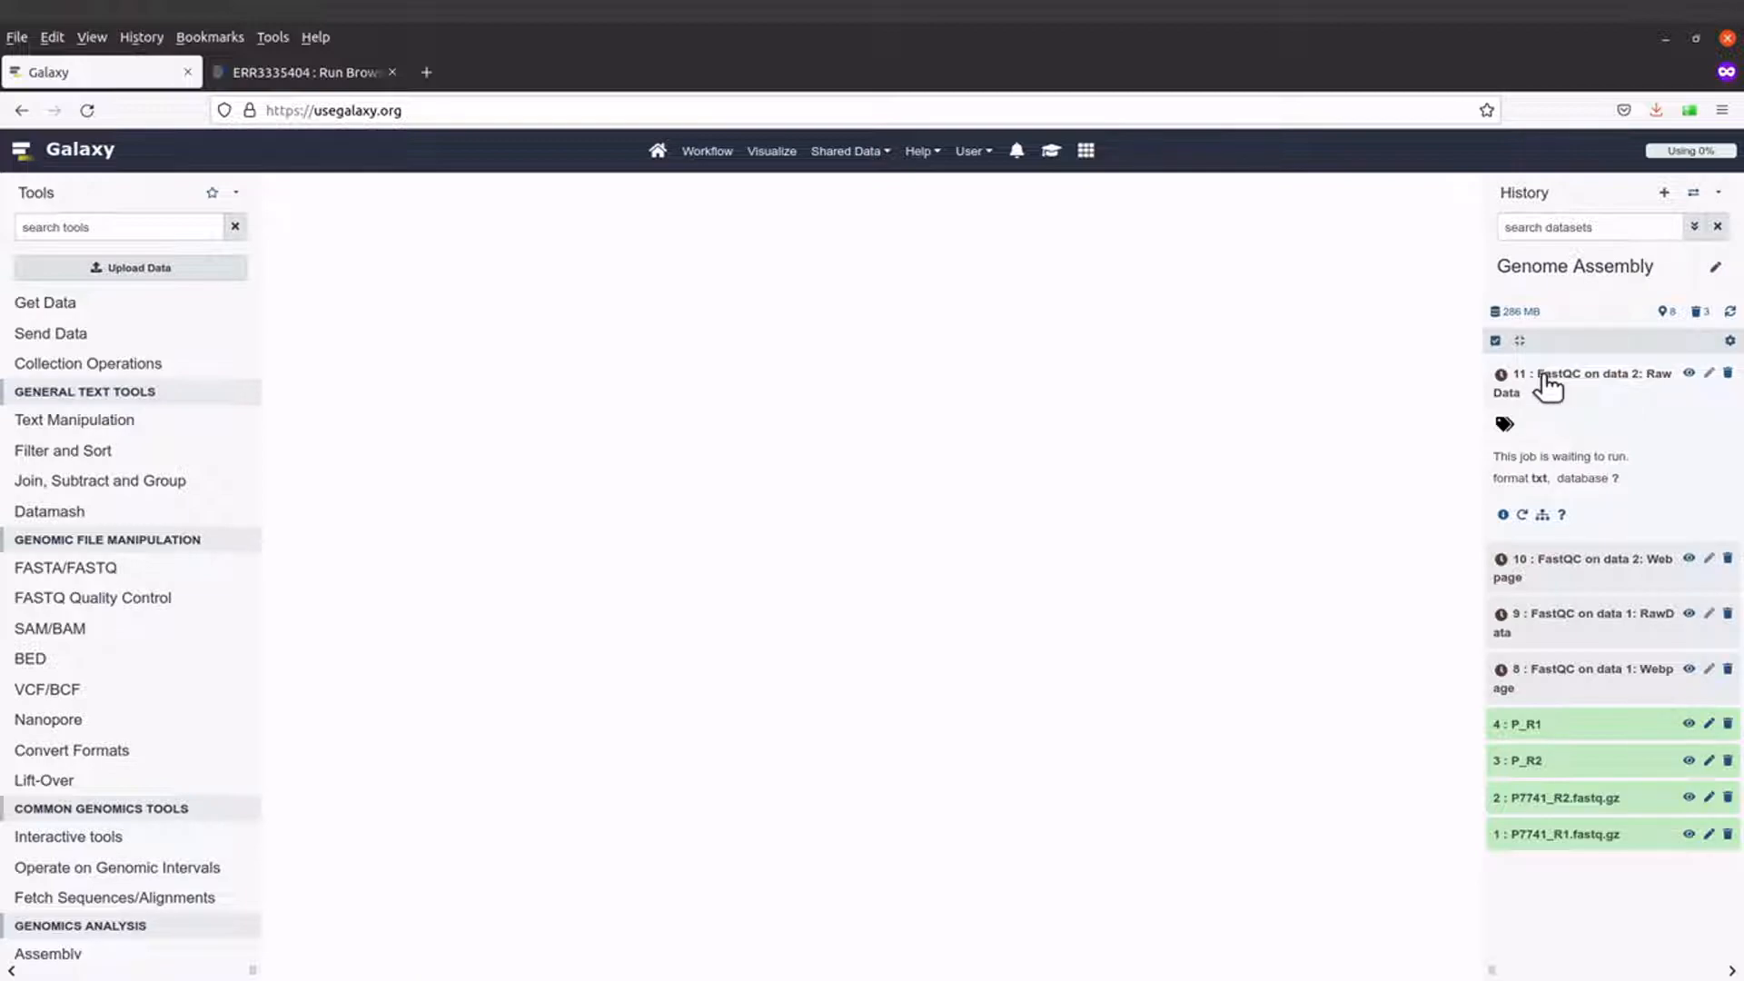
pyautogui.click(1580, 565)
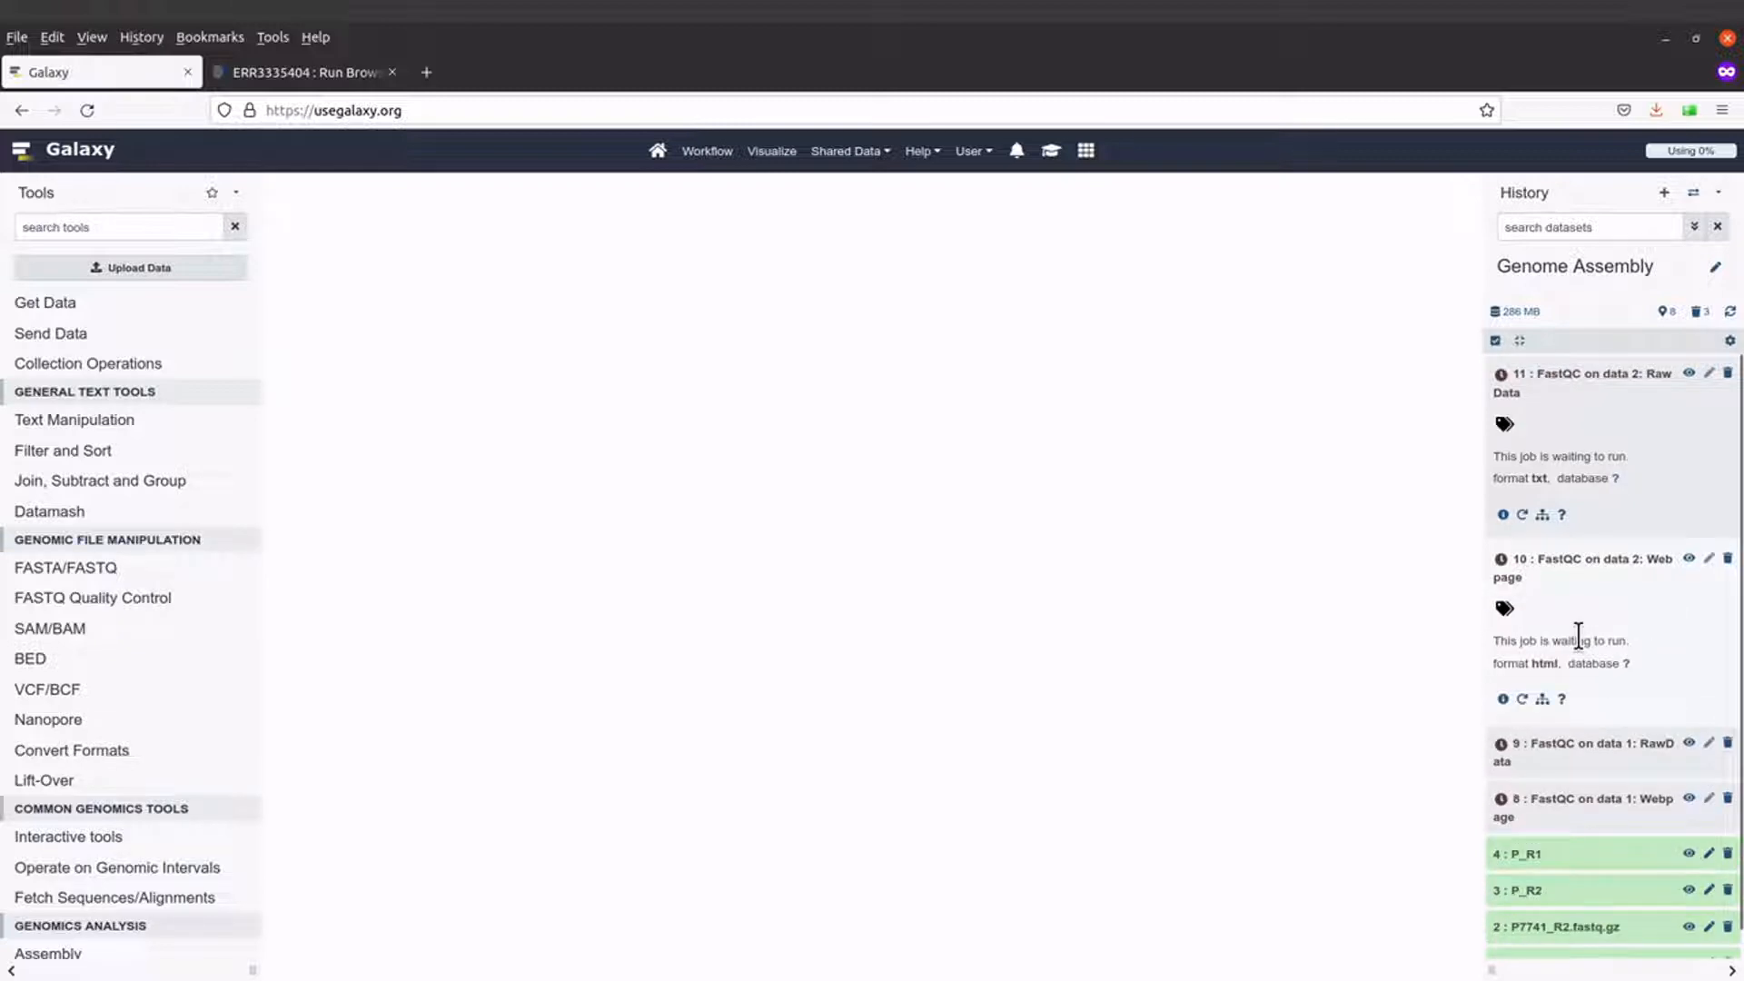
pyautogui.click(1588, 753)
pyautogui.scroll(-2, 1586, 754)
pyautogui.click(1588, 790)
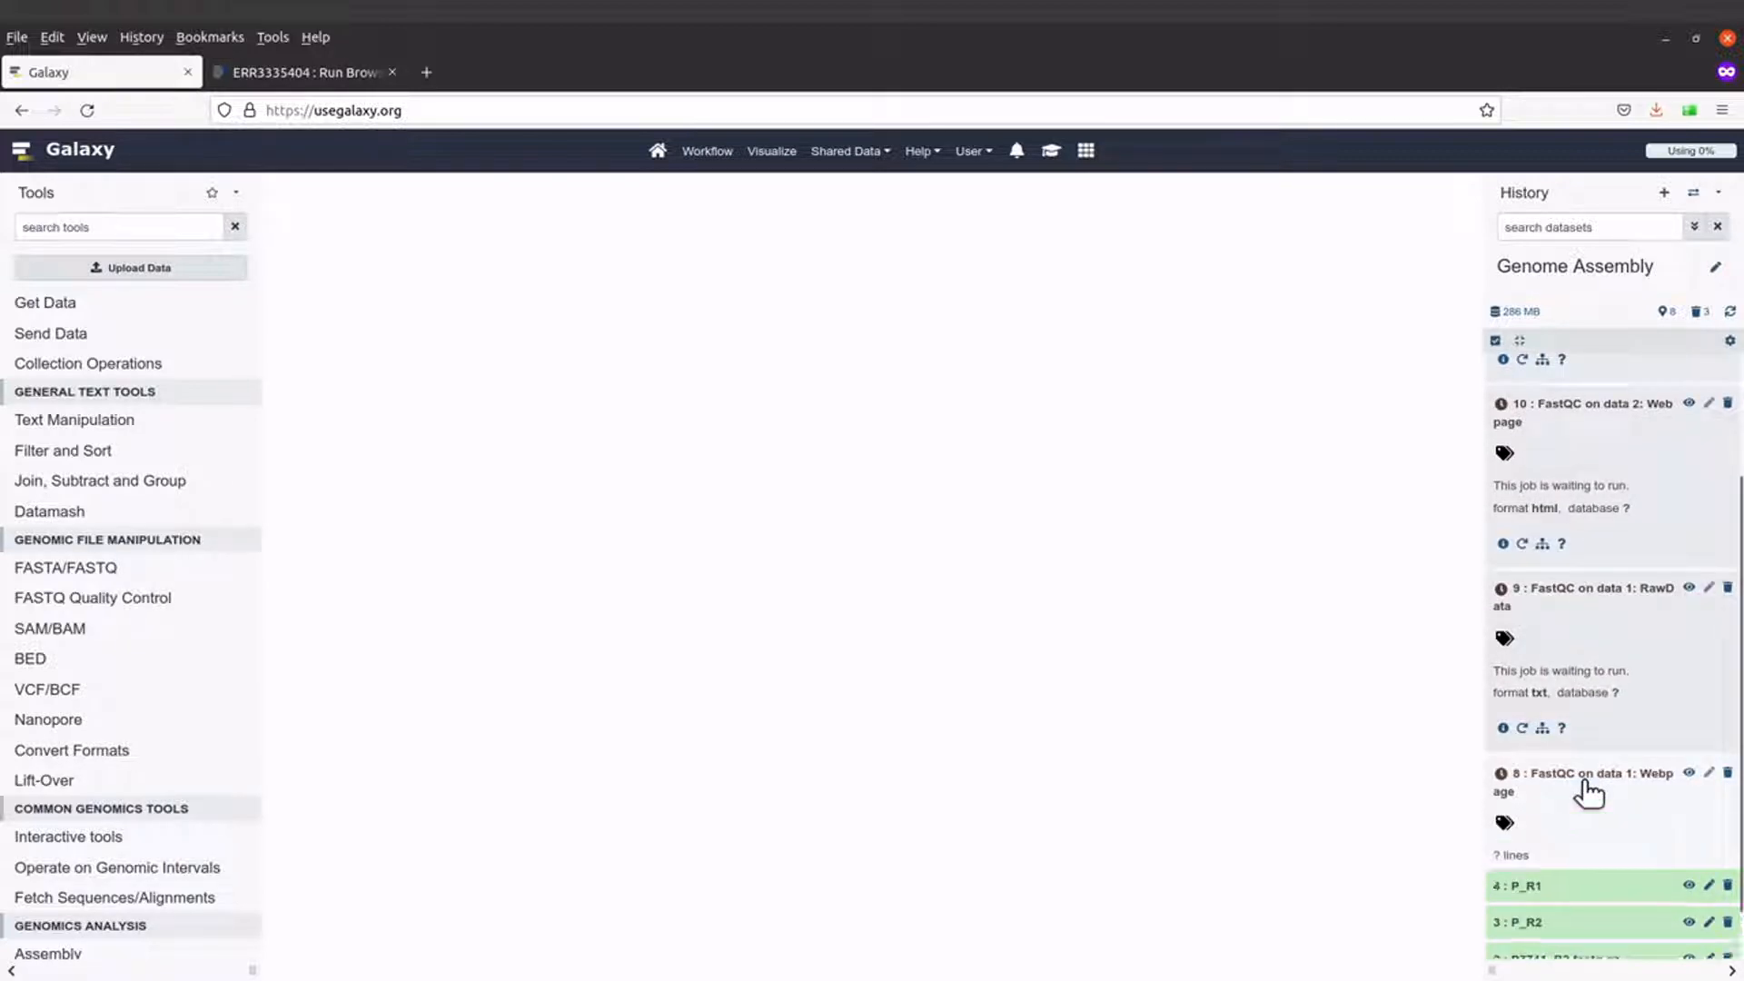
pyautogui.click(1588, 791)
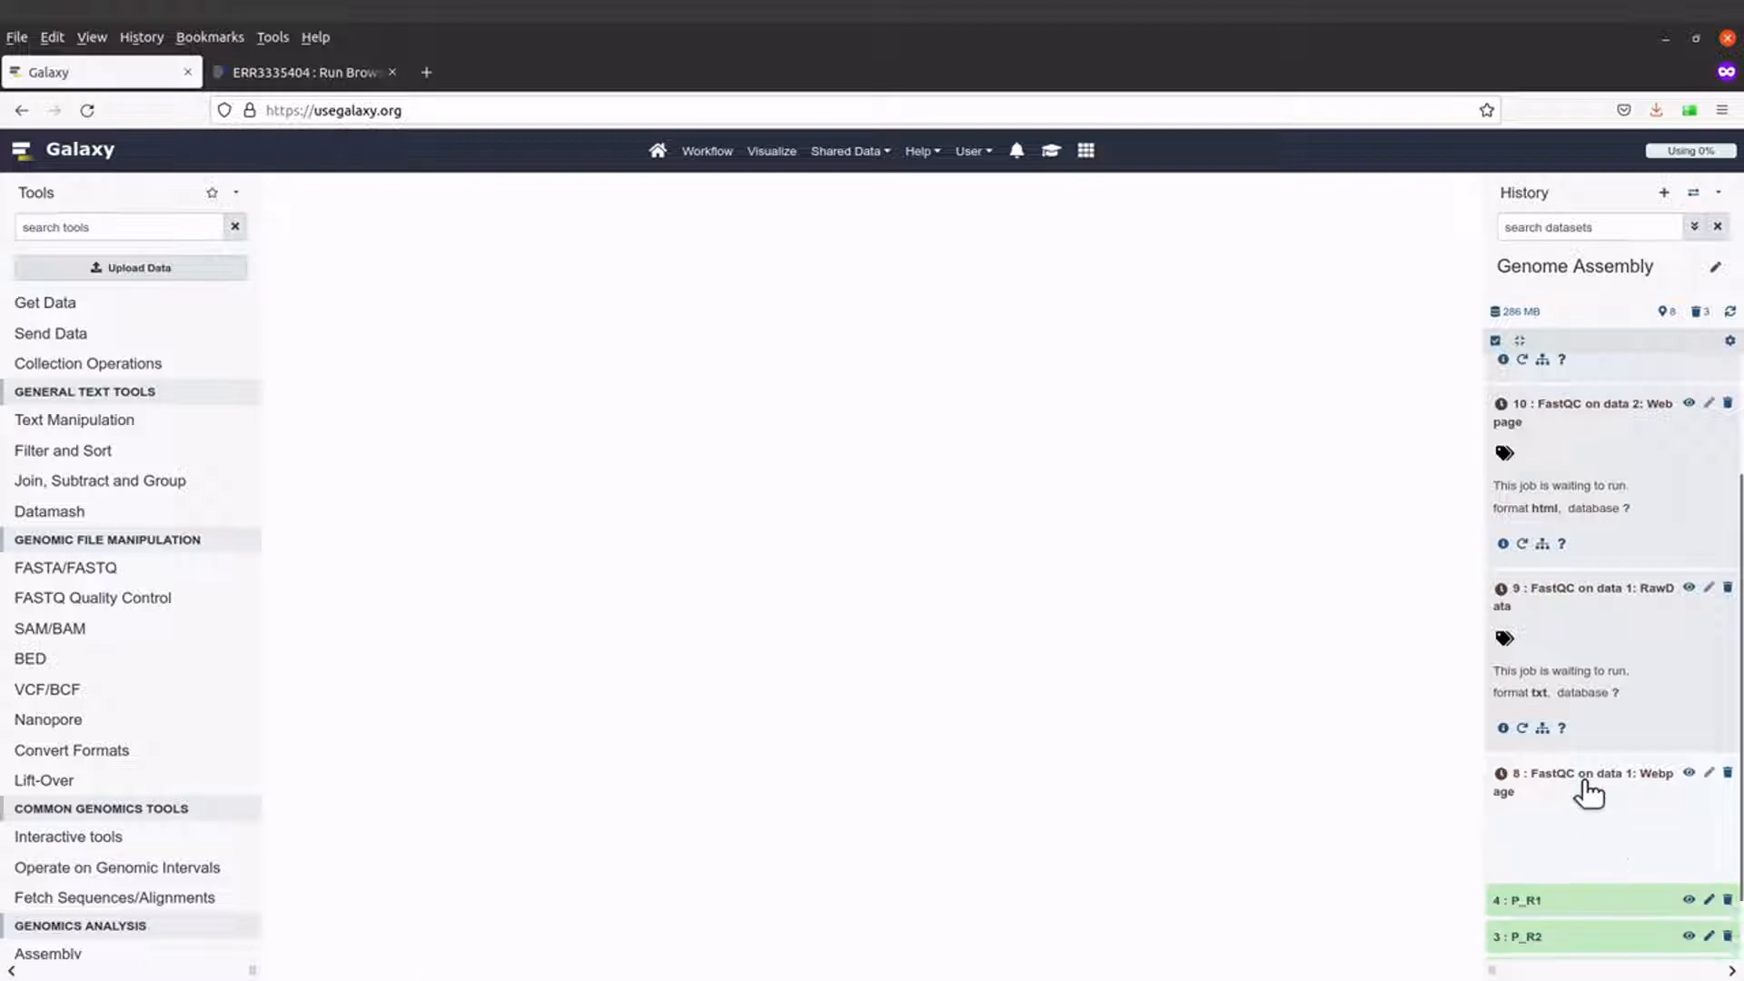
pyautogui.click(1592, 600)
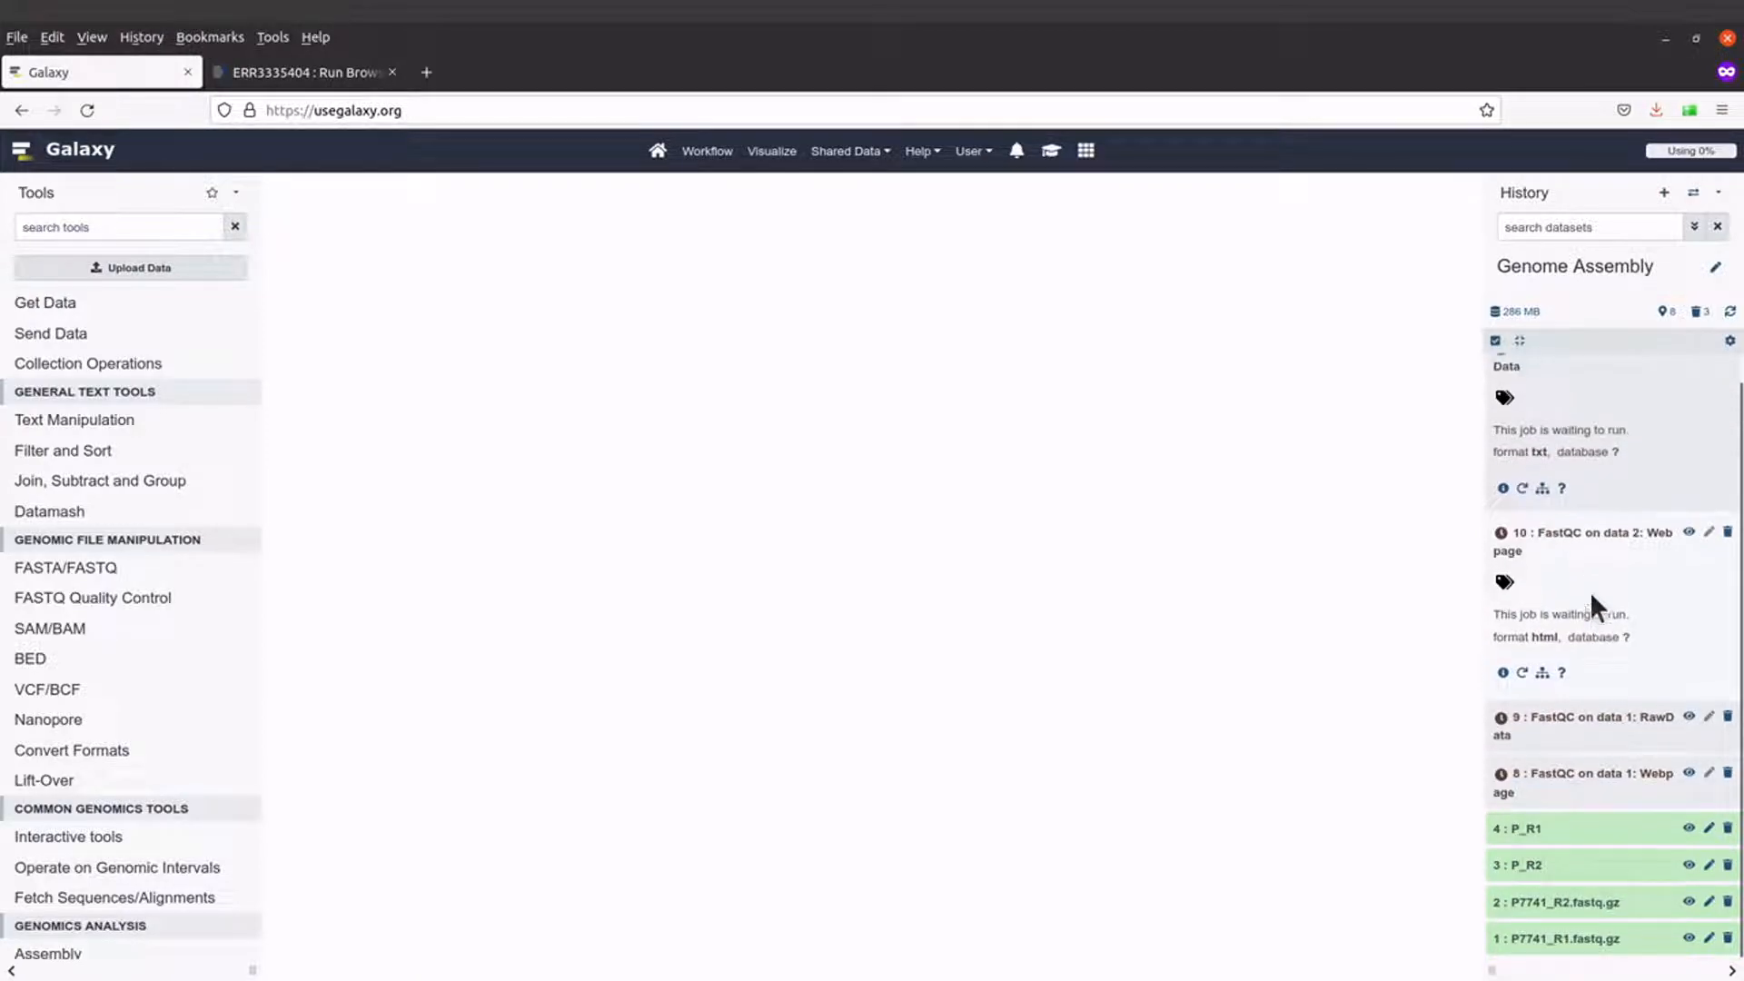
pyautogui.click(1592, 537)
pyautogui.click(1582, 379)
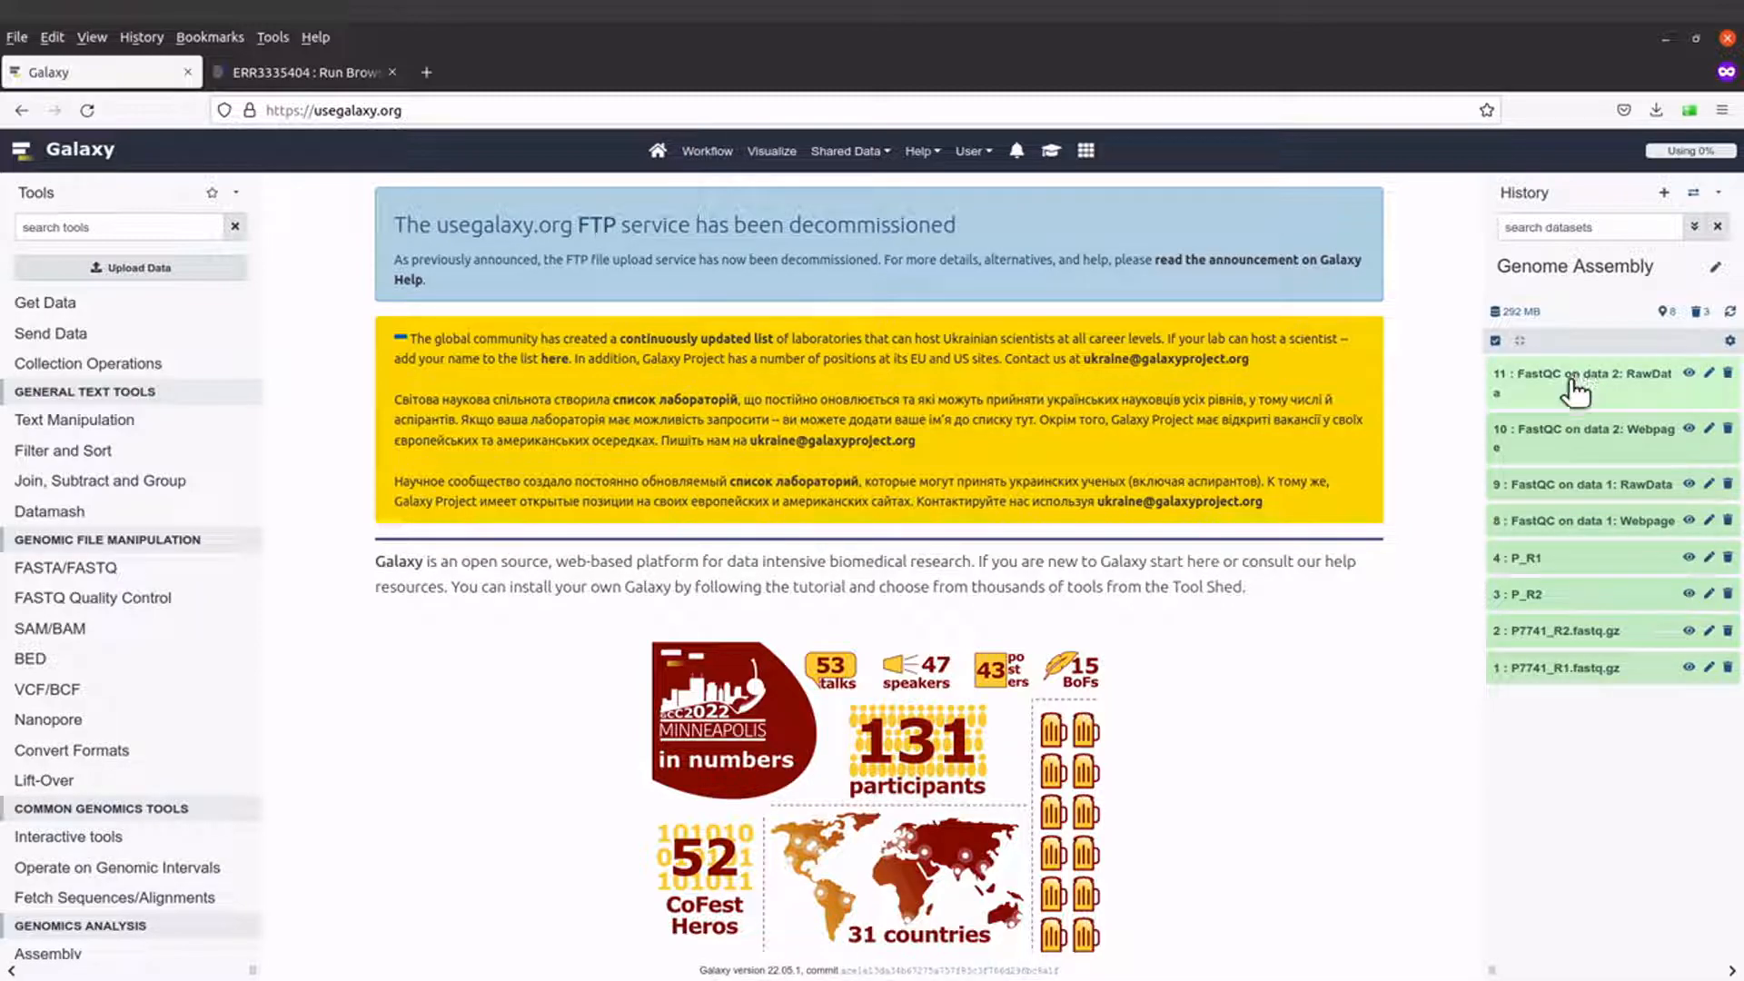
# - Download the FastQC on data 2 Webpage output as a zip archive into the FASTQC_REPORTS folder
pyautogui.click(1585, 445)
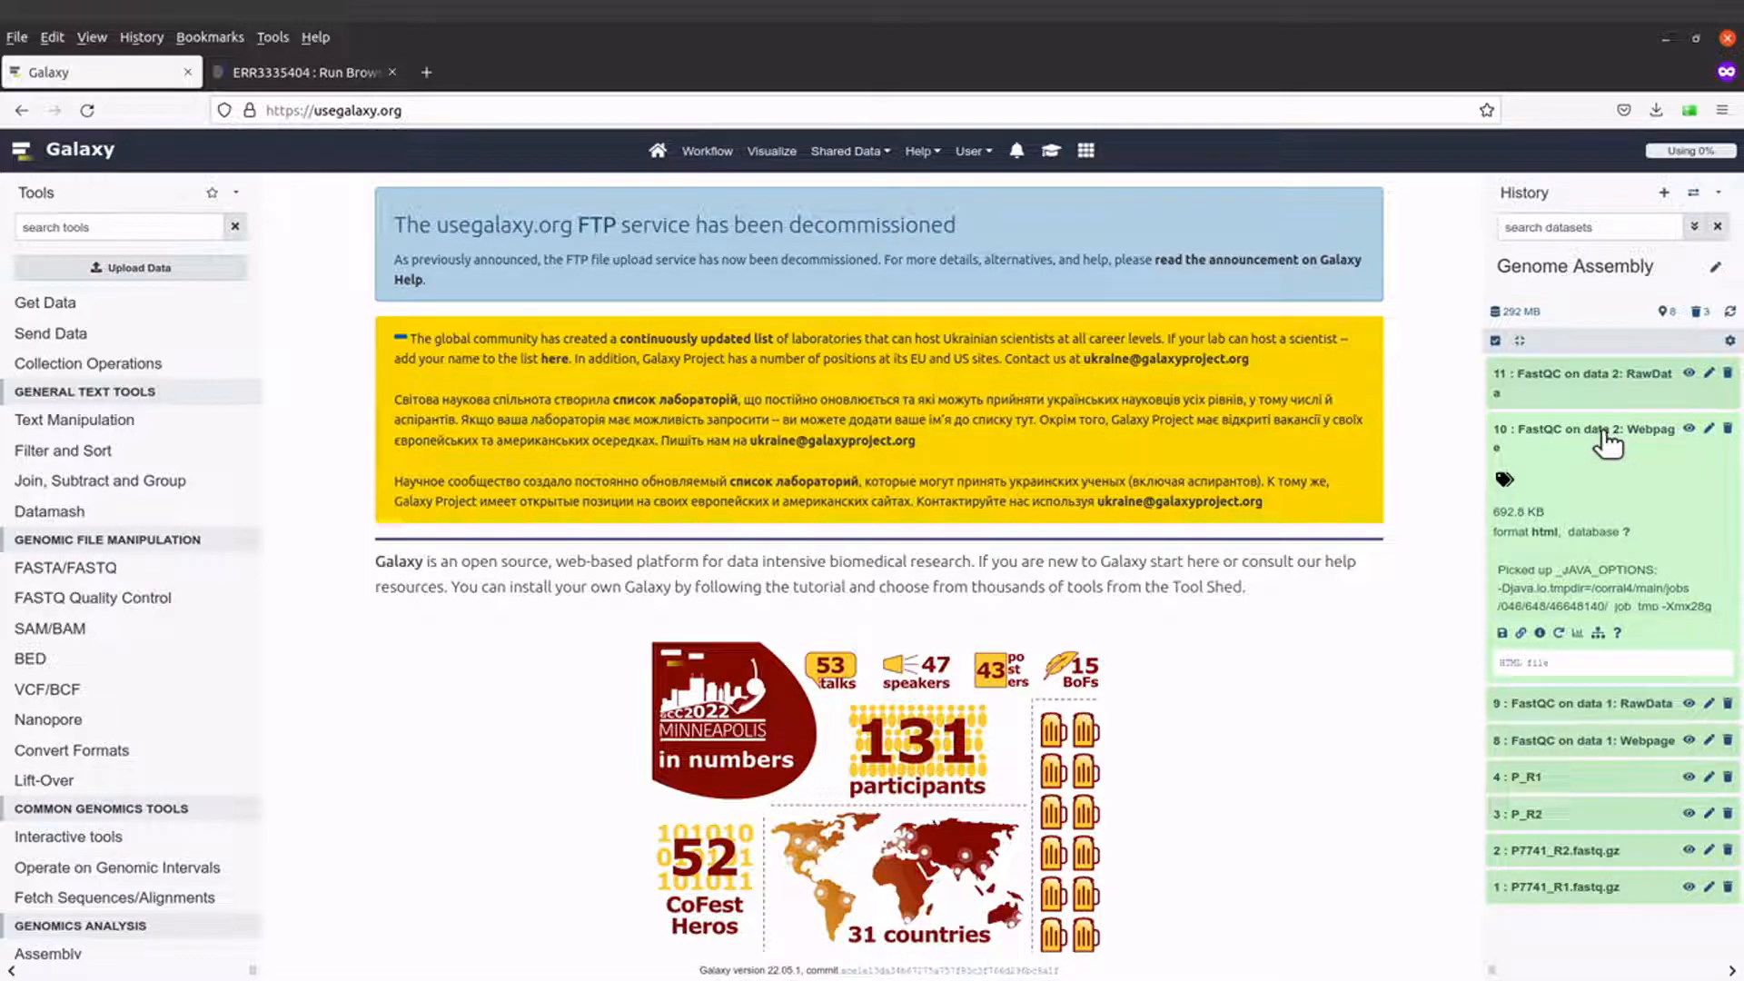
pyautogui.click(1606, 444)
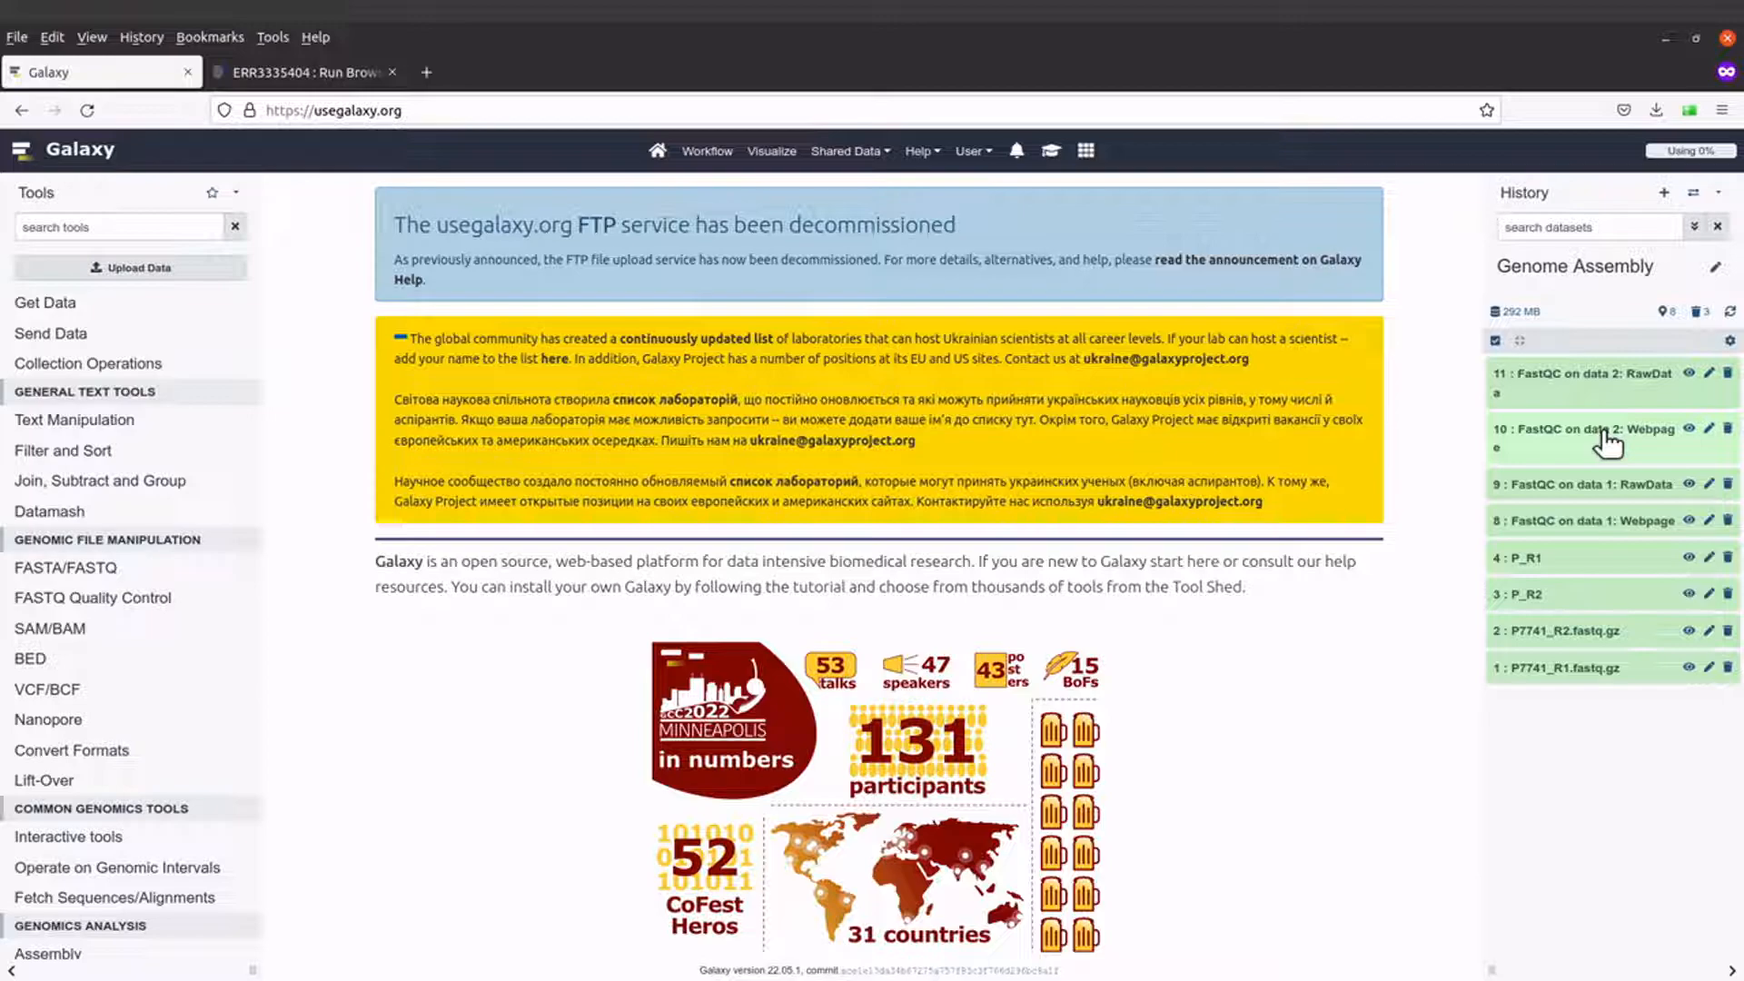
pyautogui.click(1606, 443)
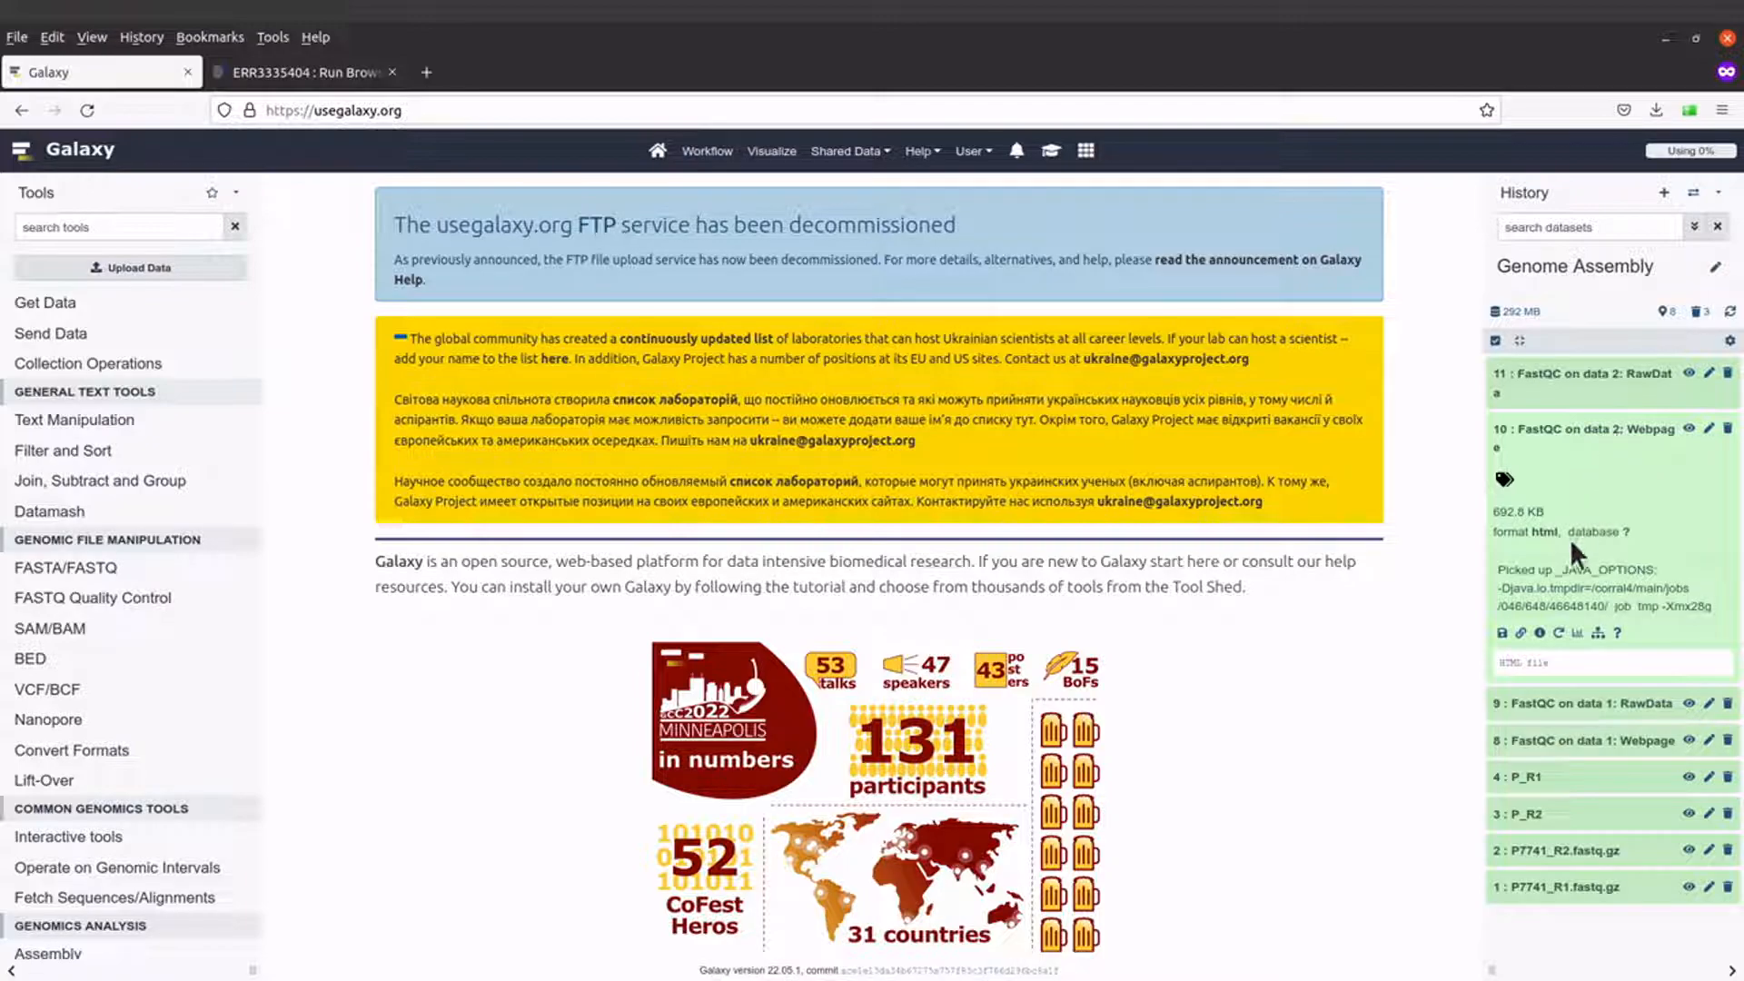
pyautogui.click(1503, 636)
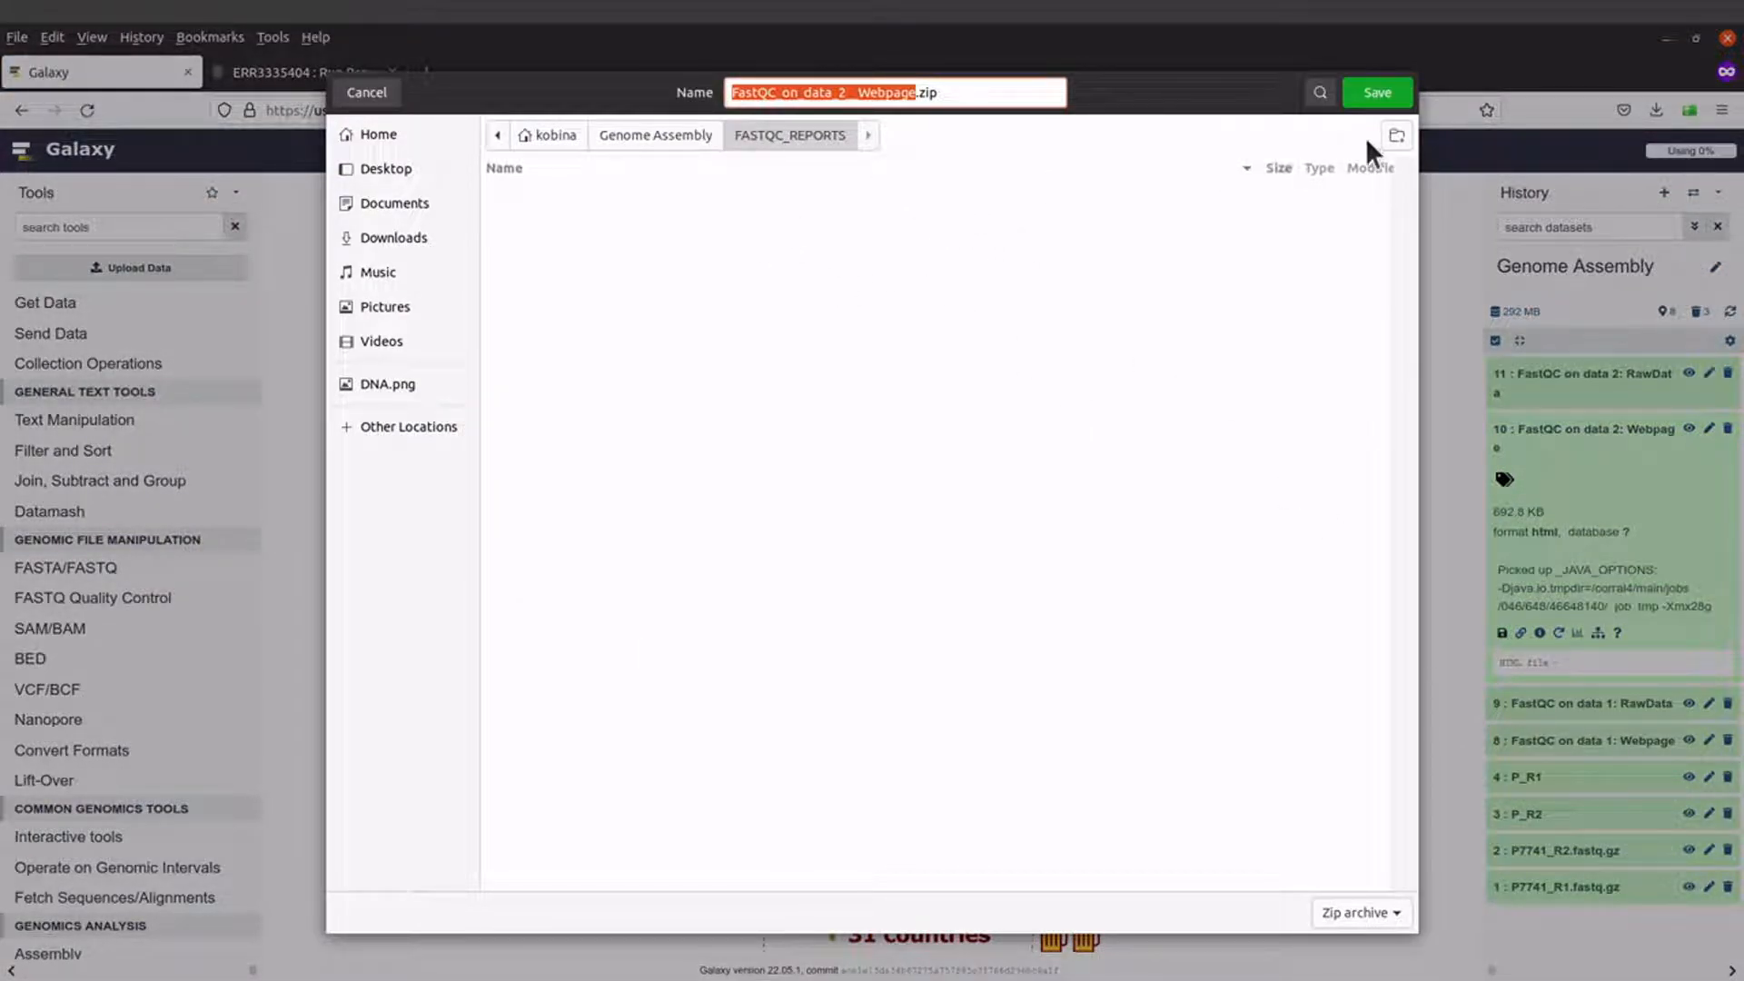
pyautogui.click(1386, 96)
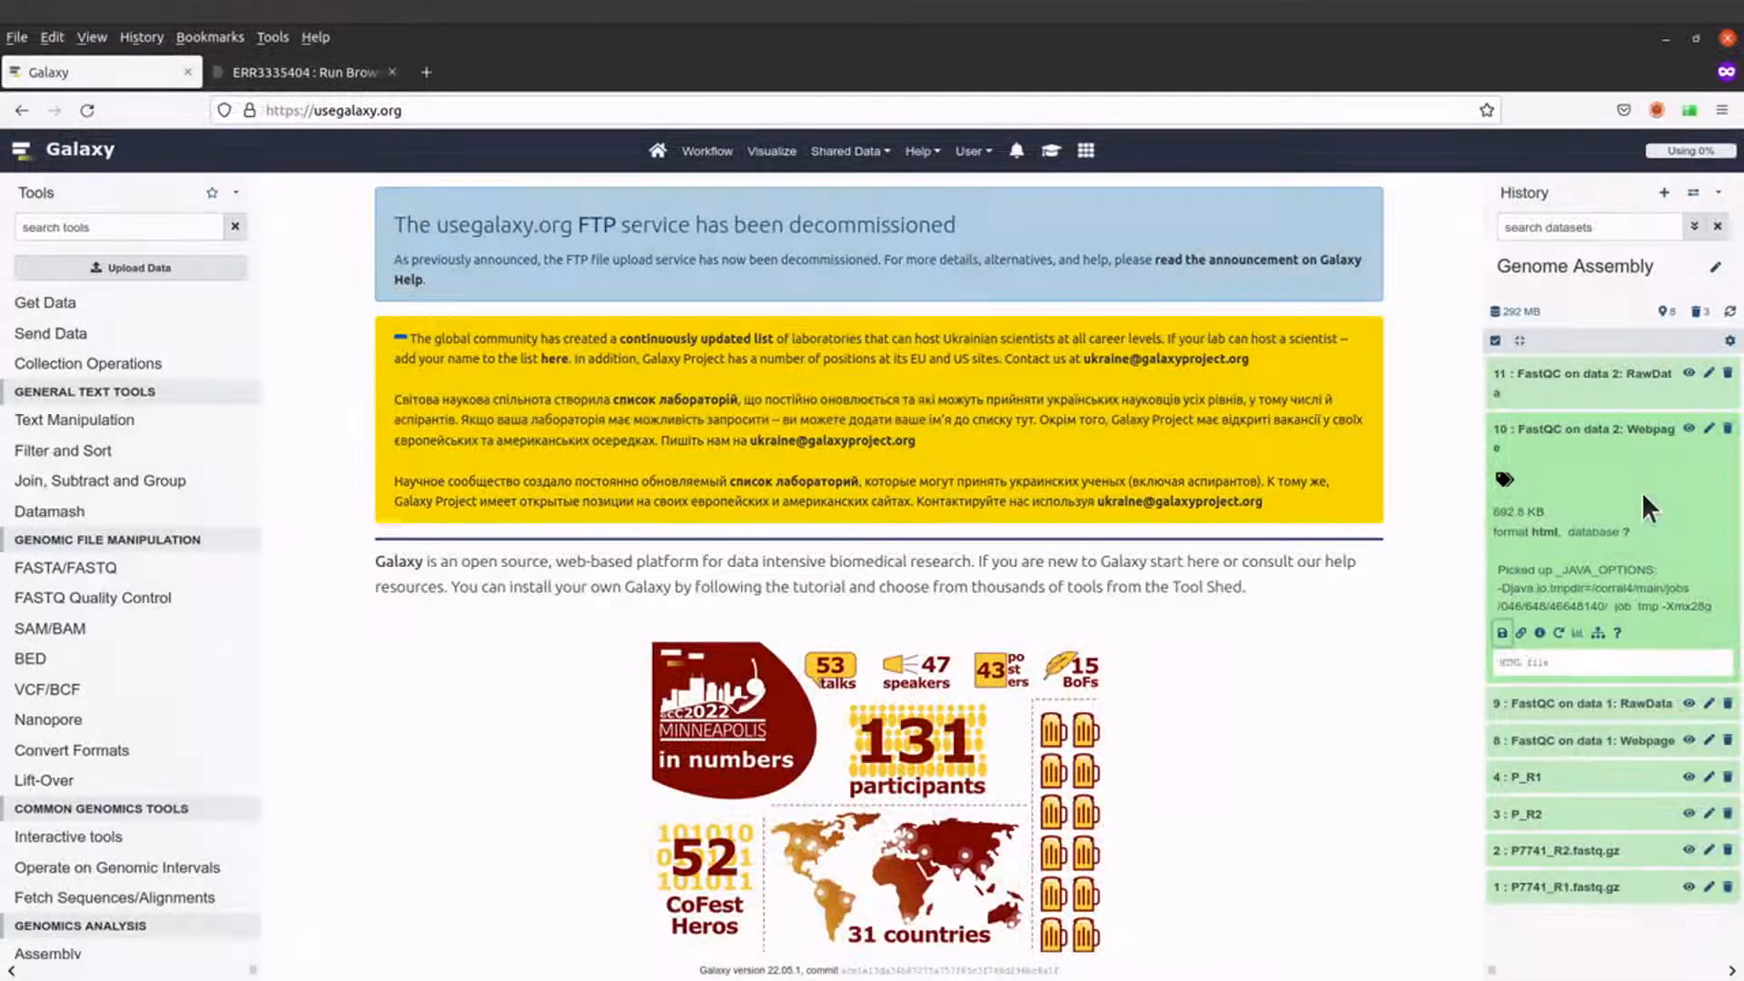
# - Download the FastQC on data 1 Webpage output as a zip archive into the FASTQC_REPORTS folder
pyautogui.click(1613, 745)
pyautogui.scroll(-2, 1612, 745)
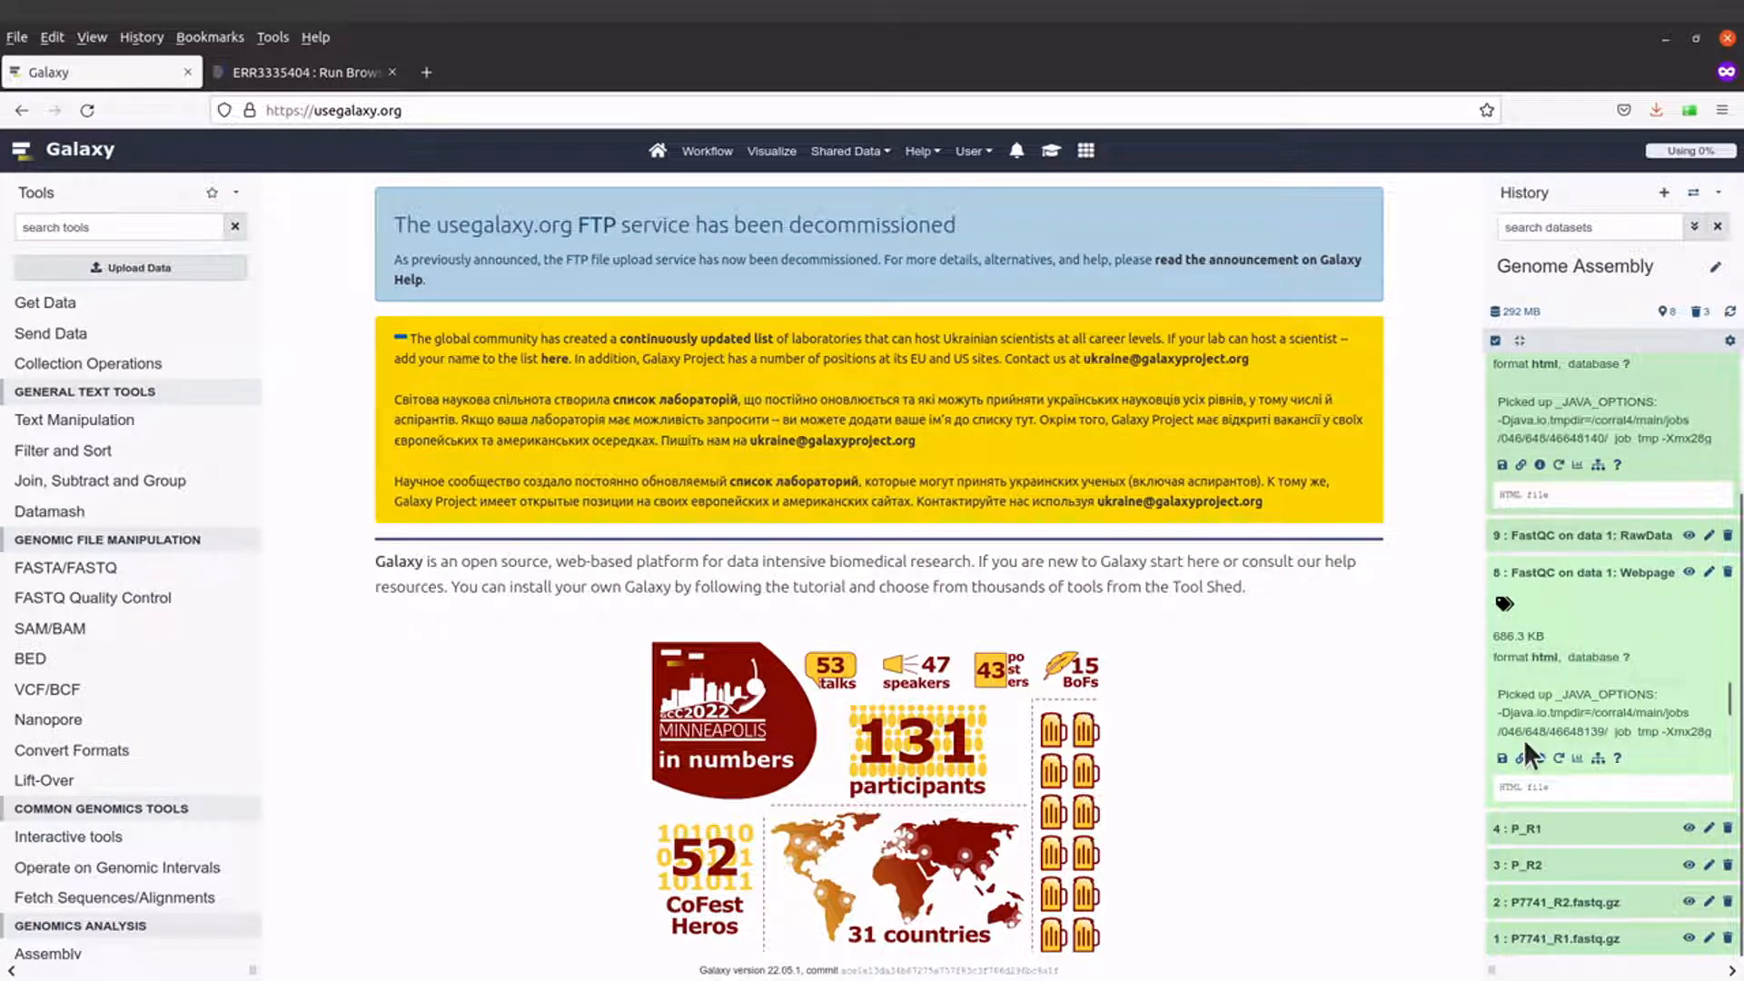
pyautogui.click(1503, 757)
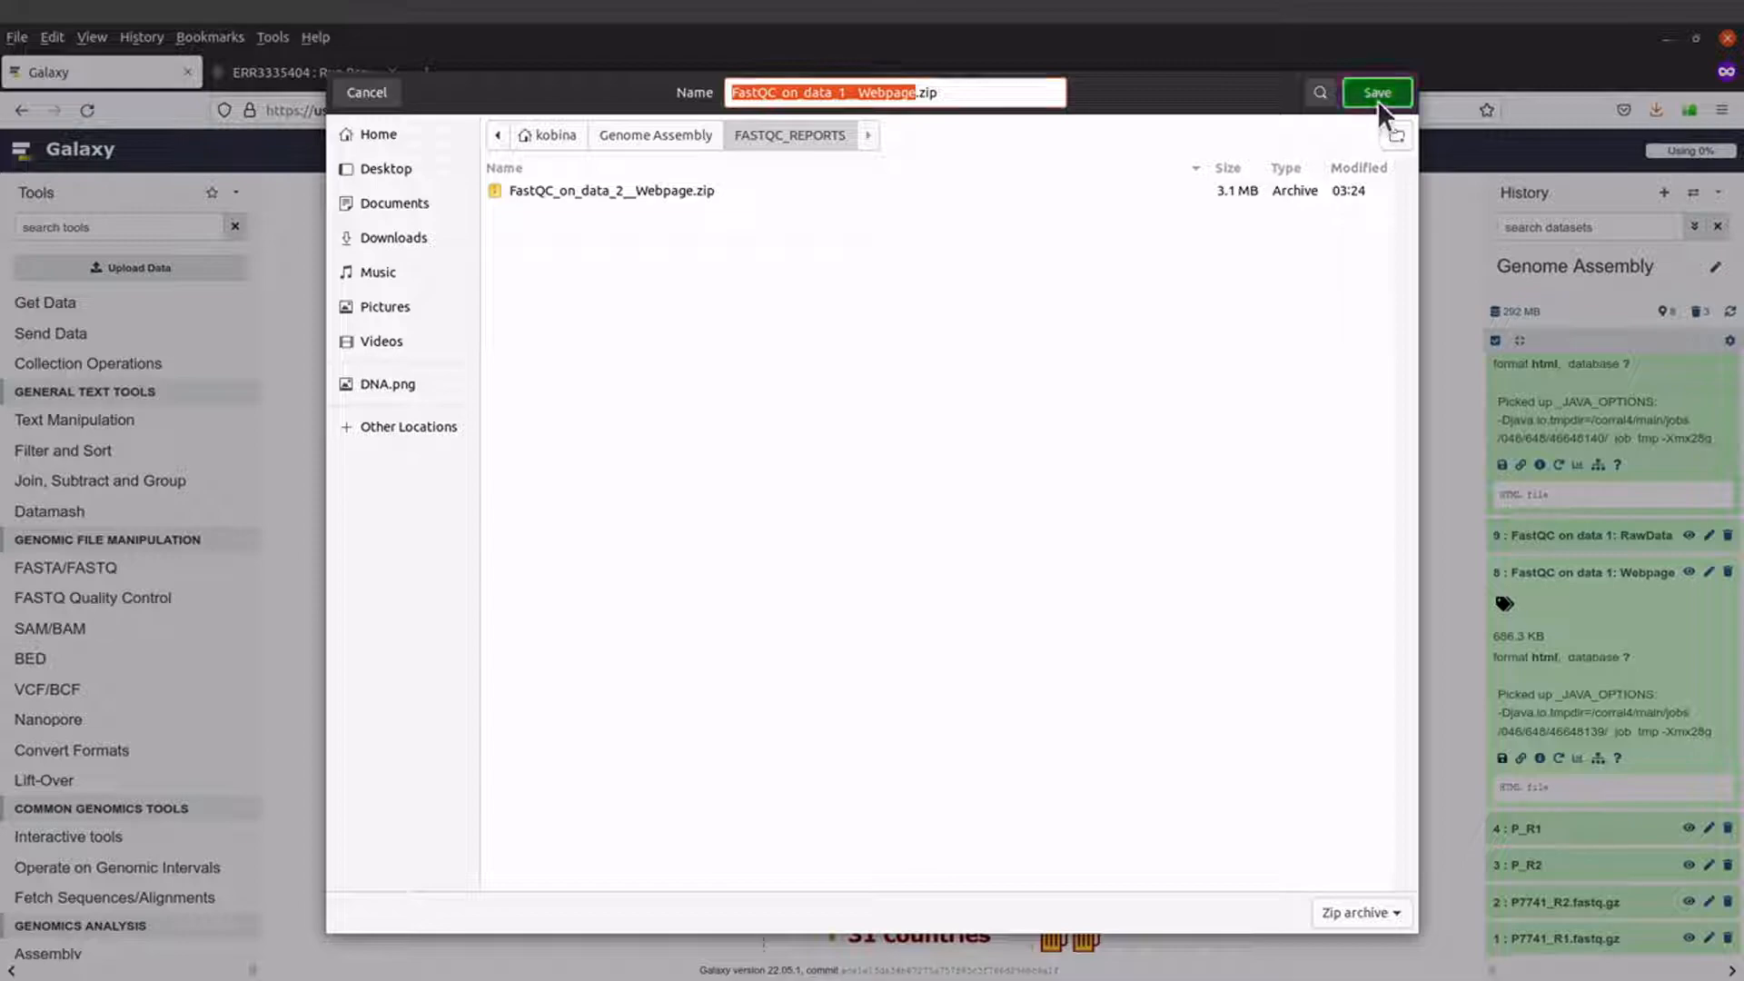
pyautogui.click(1377, 100)
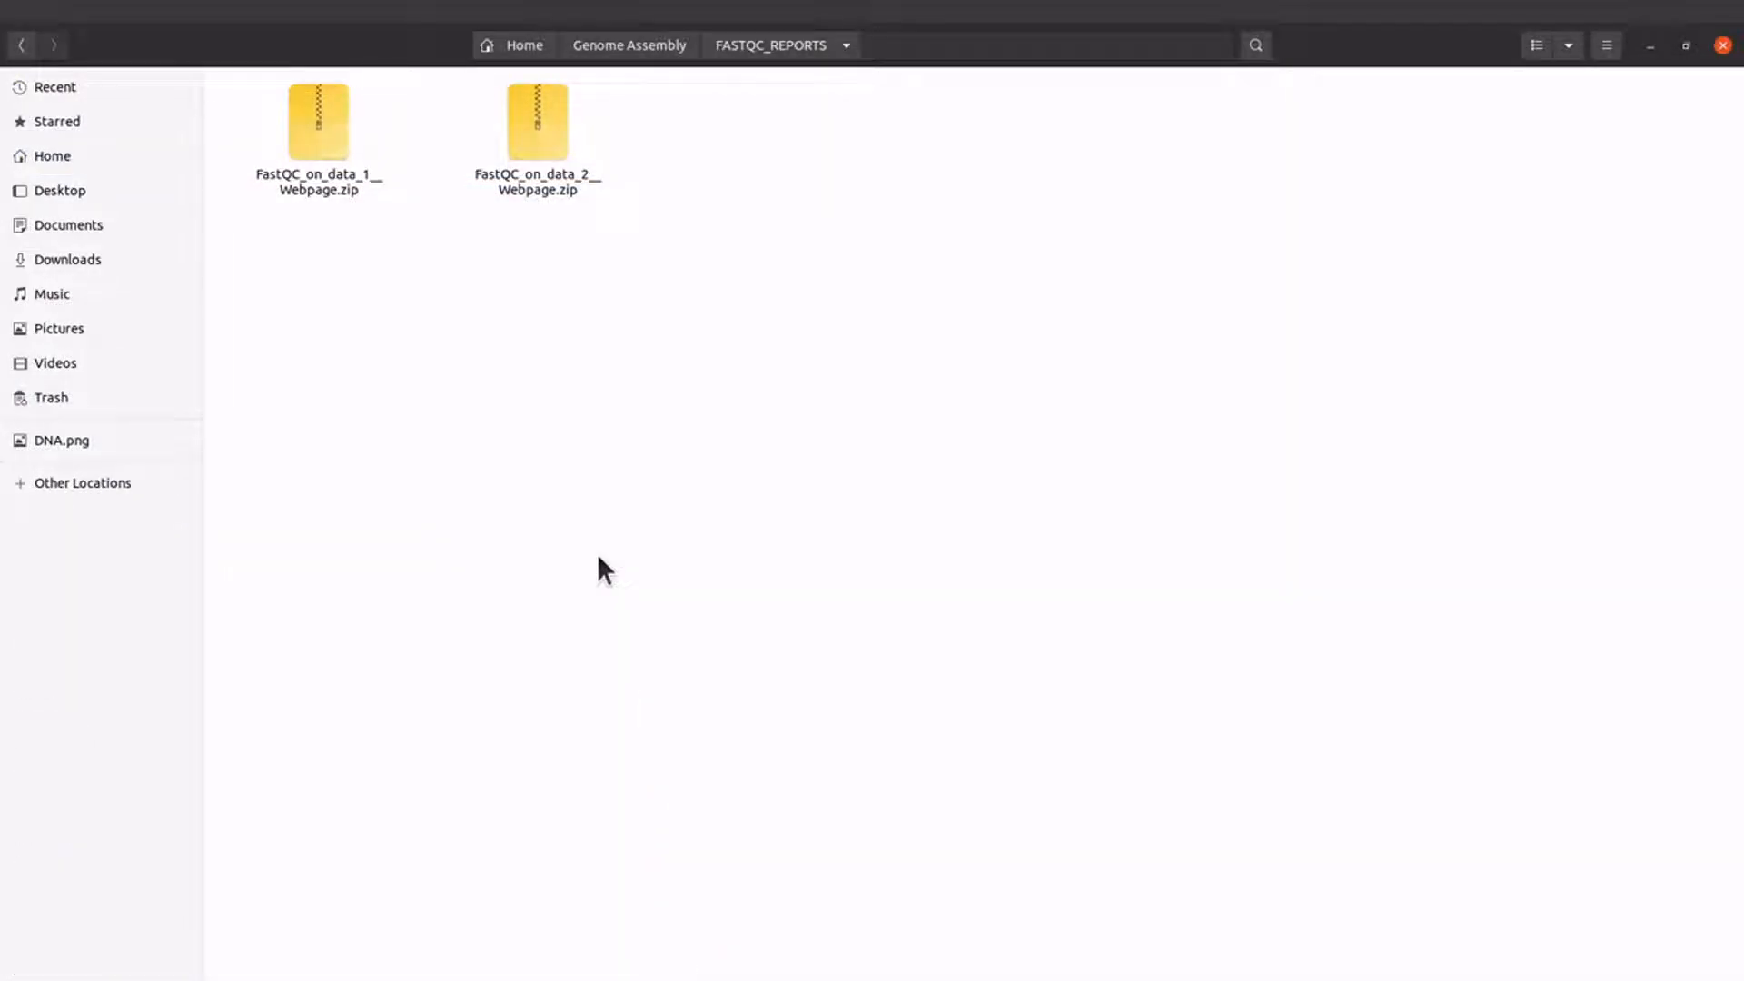
pyautogui.doubleClick(339, 167)
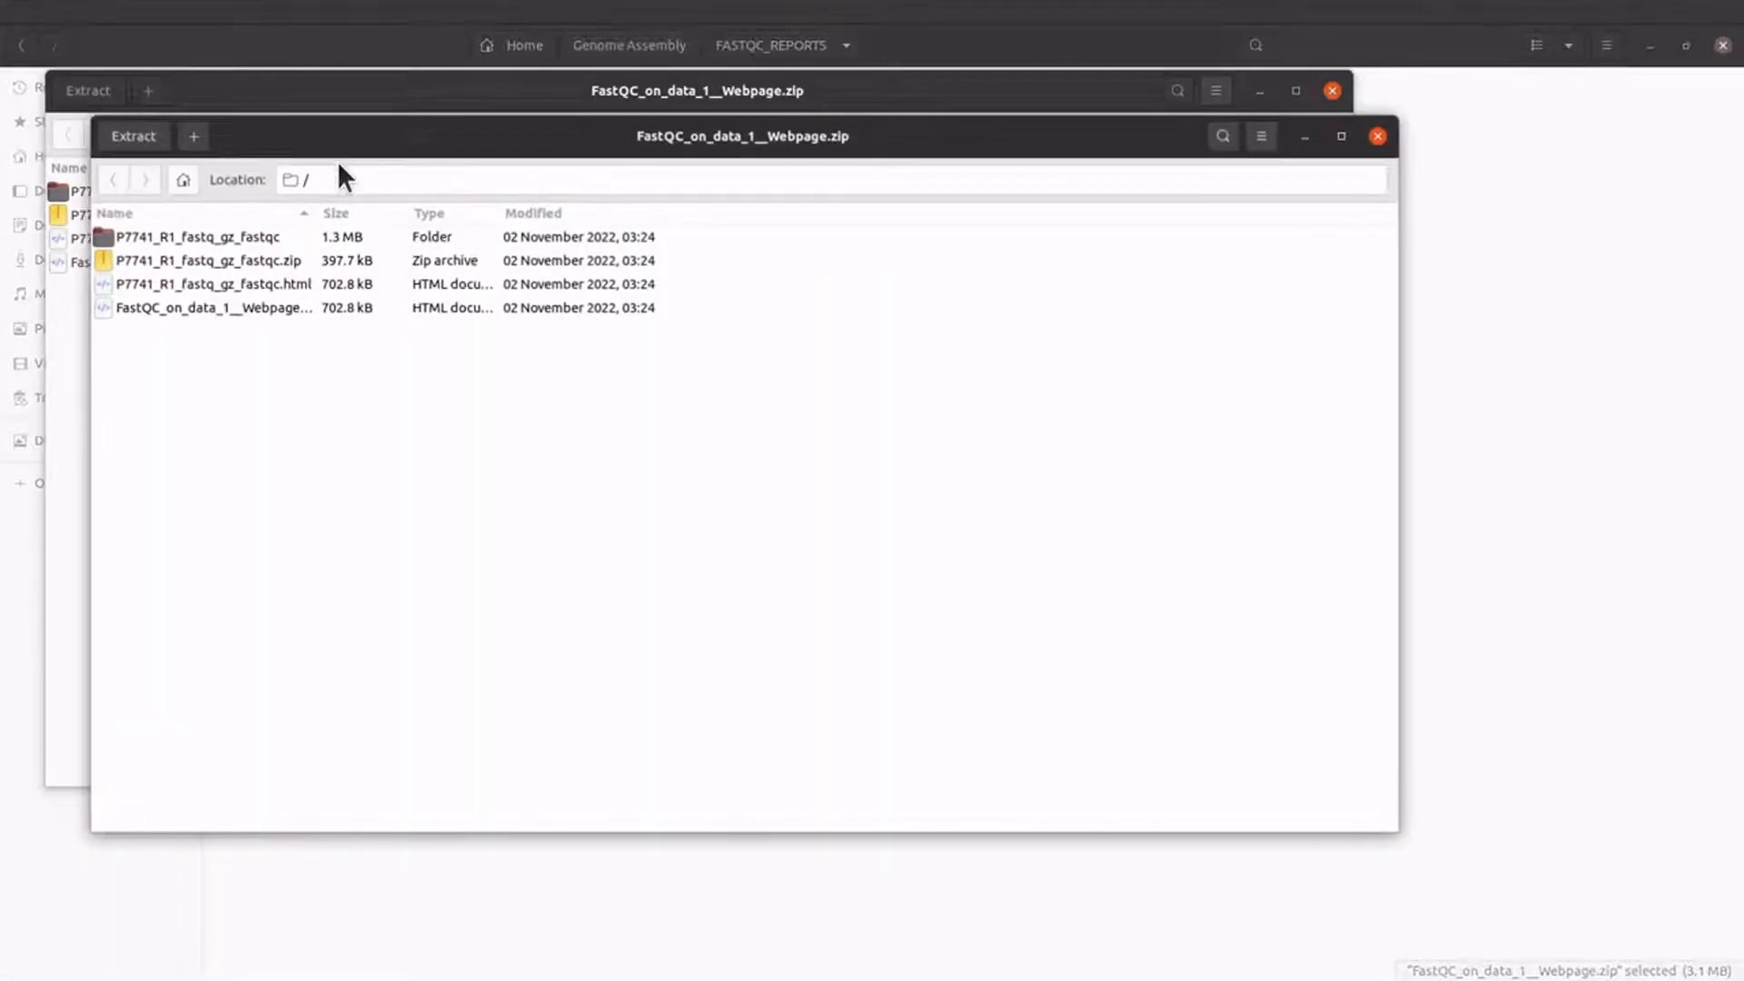
pyautogui.click(1378, 136)
pyautogui.moveTo(825, 102); pyautogui.dragTo(949, 289)
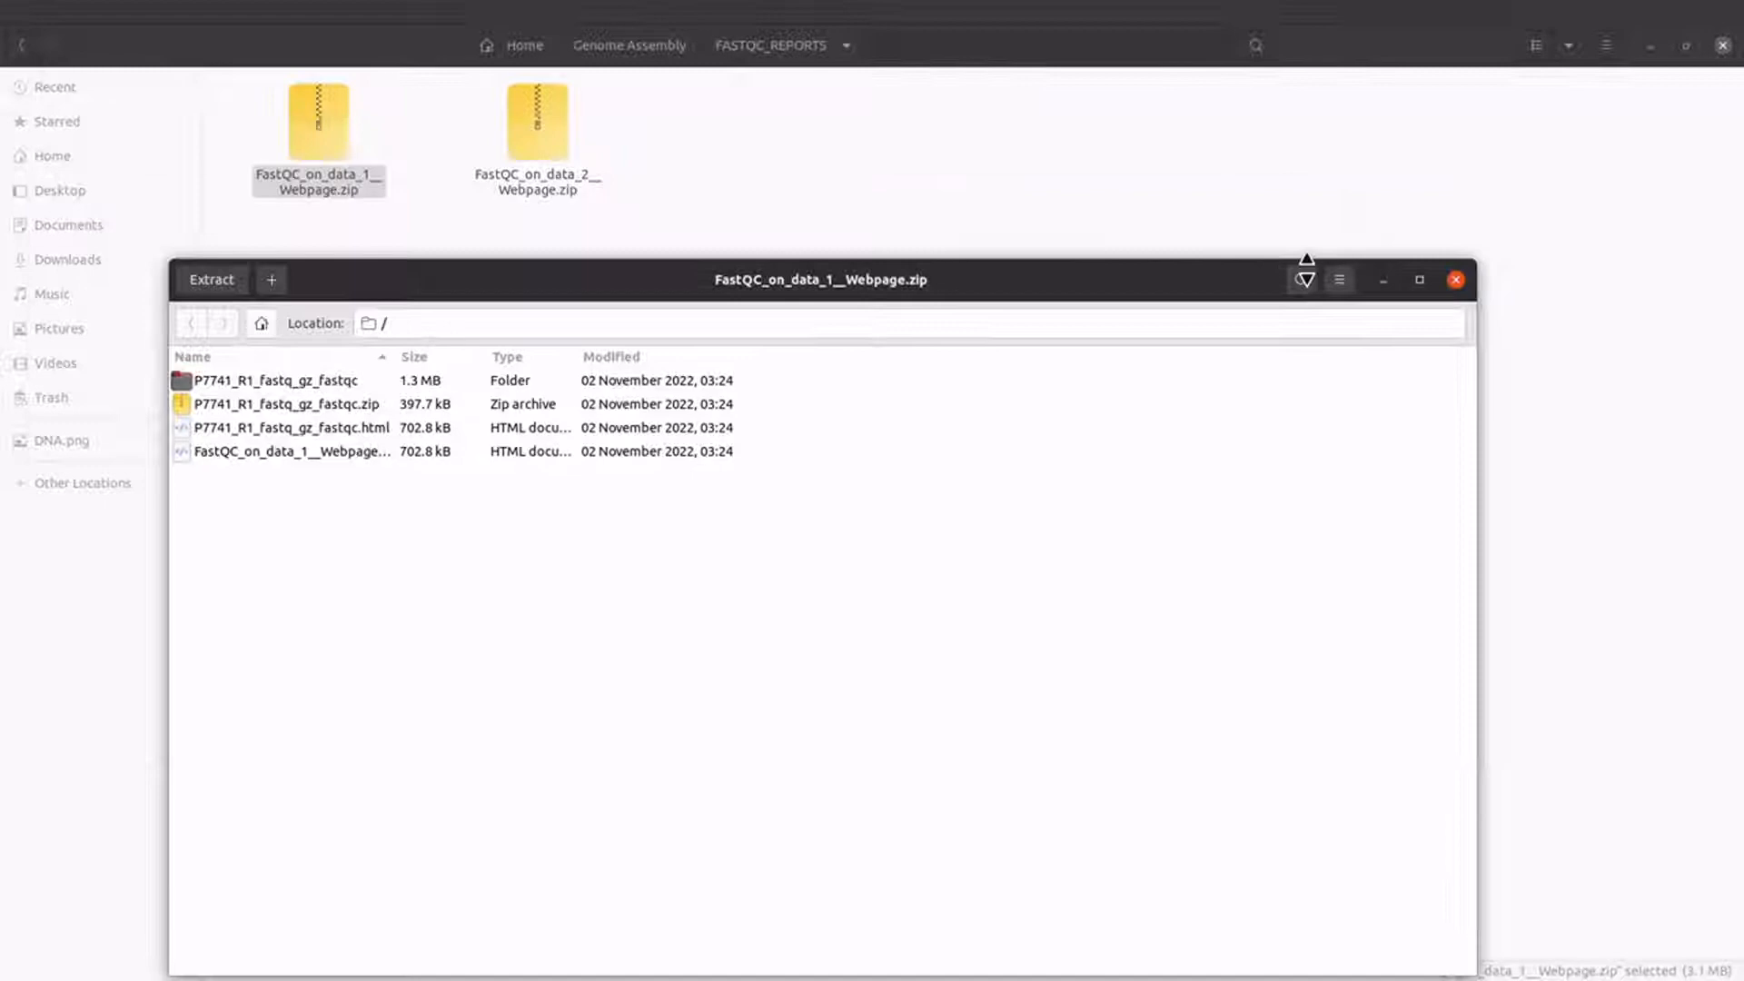
pyautogui.click(1453, 279)
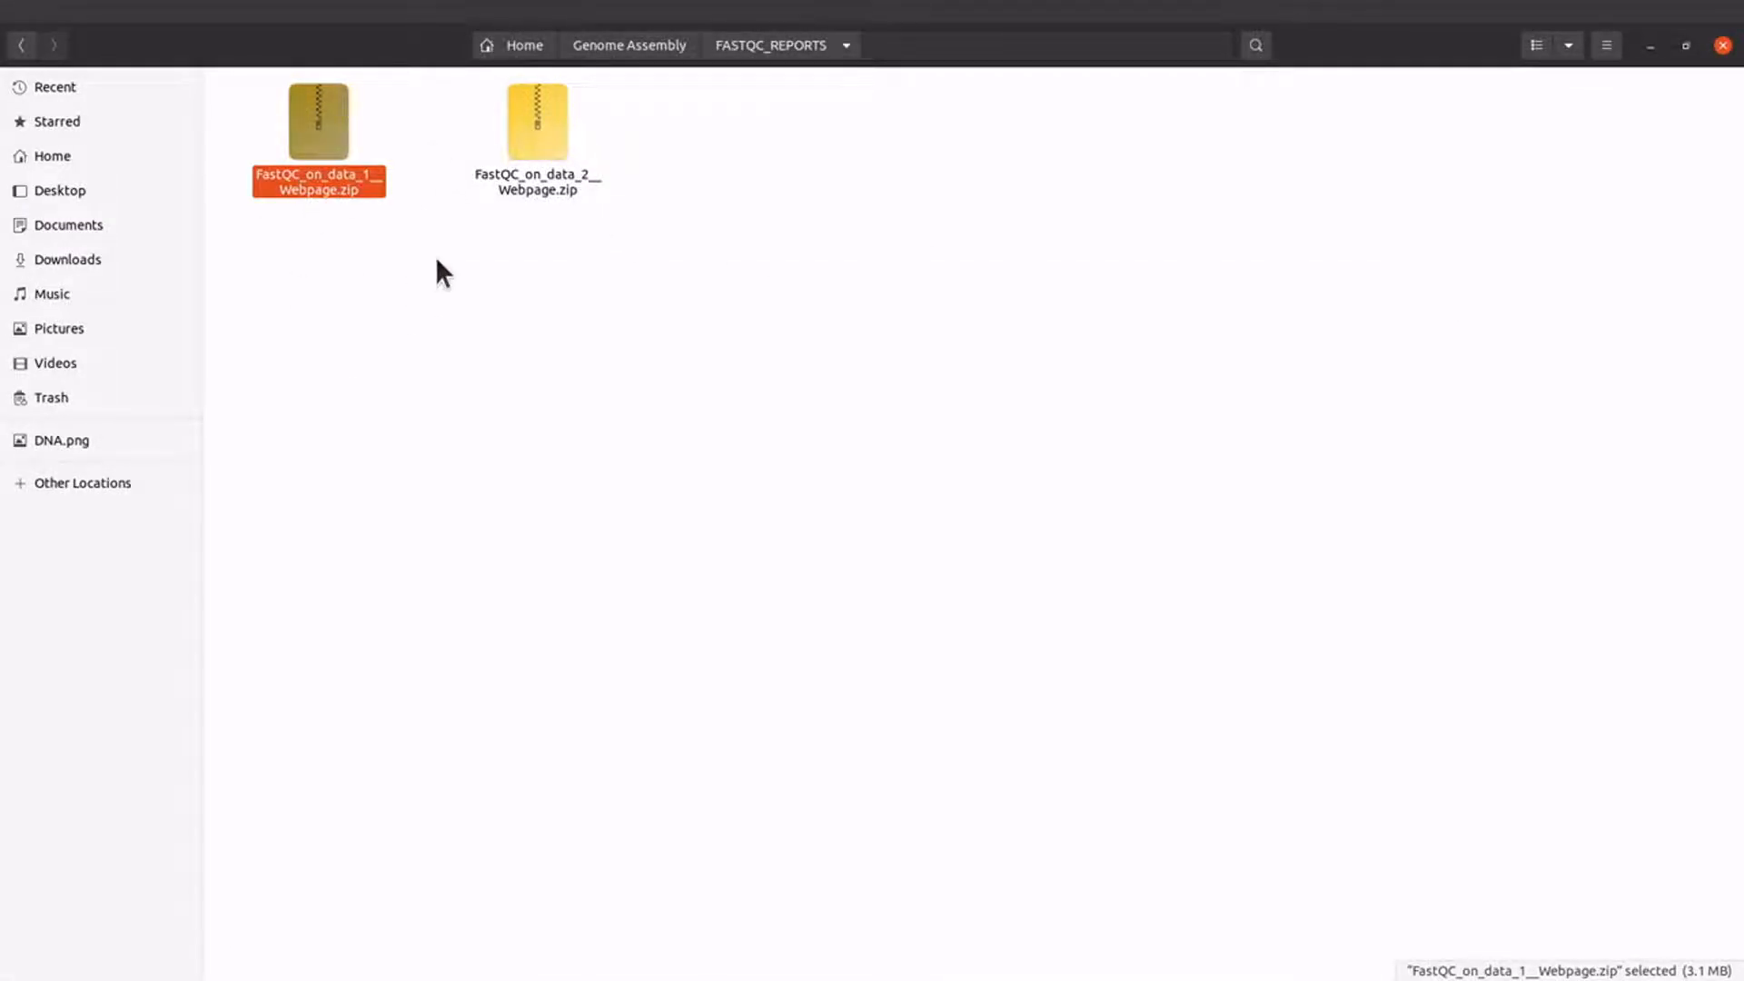
pyautogui.click(581, 177)
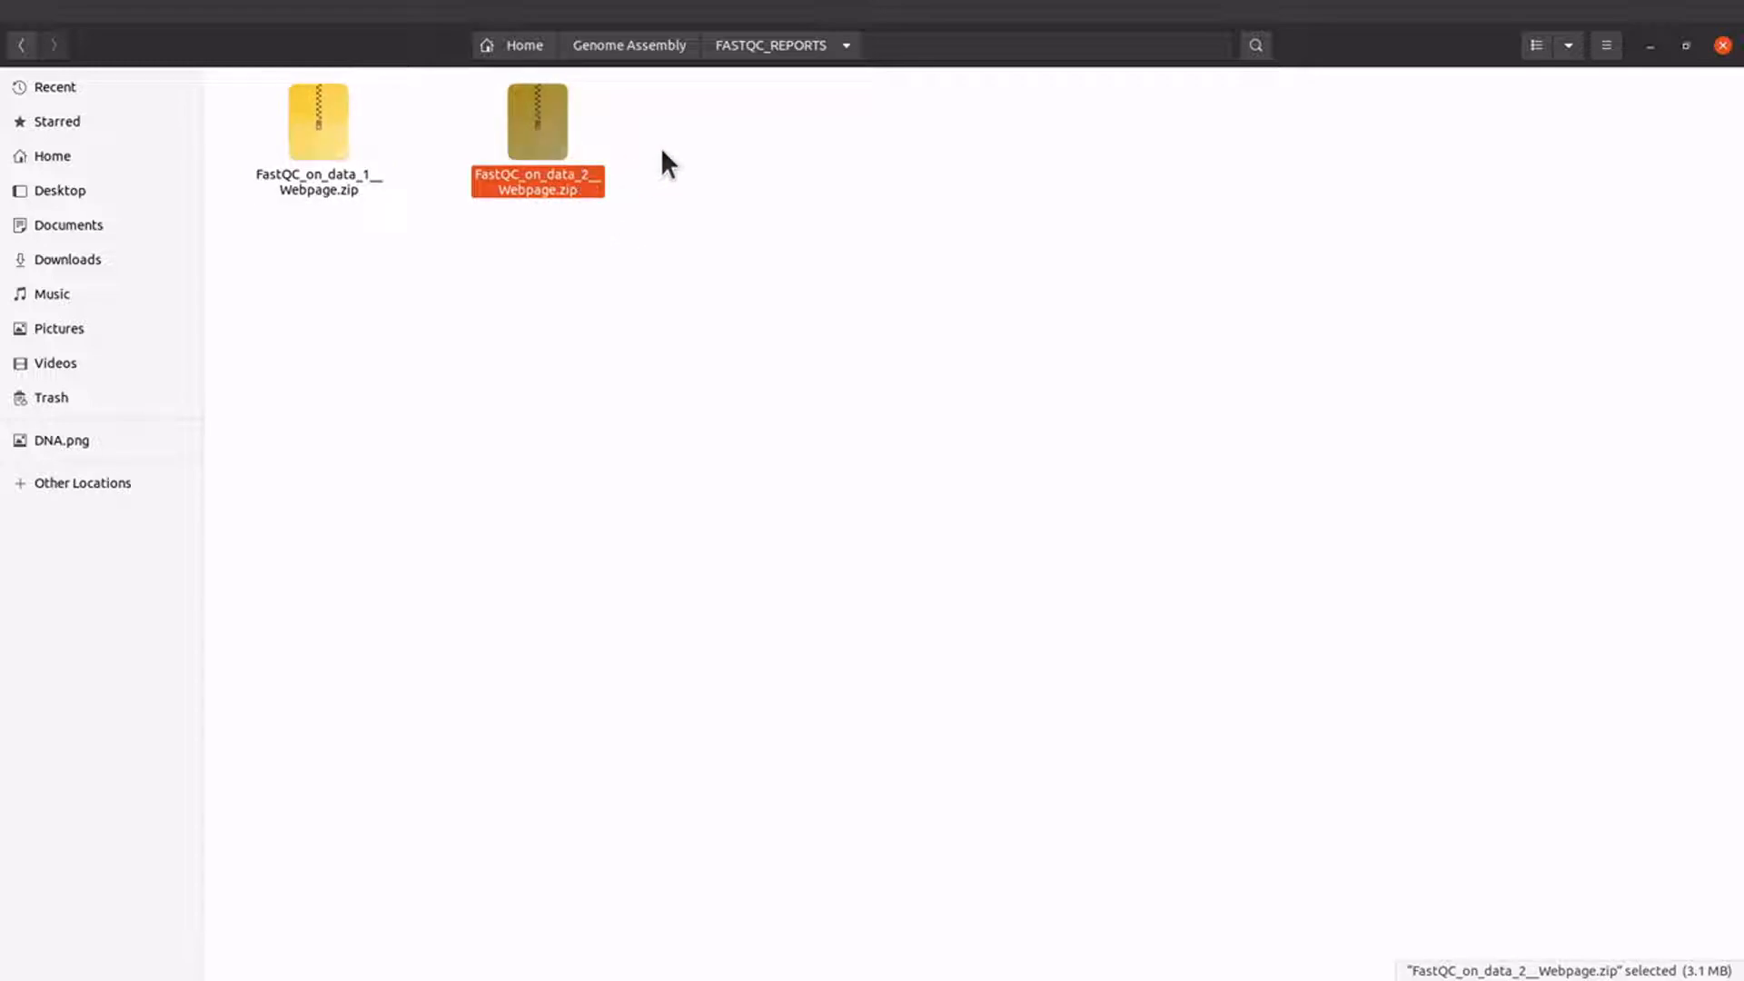
pyautogui.moveTo(661, 150); pyautogui.dragTo(338, 166)
pyautogui.click(338, 166)
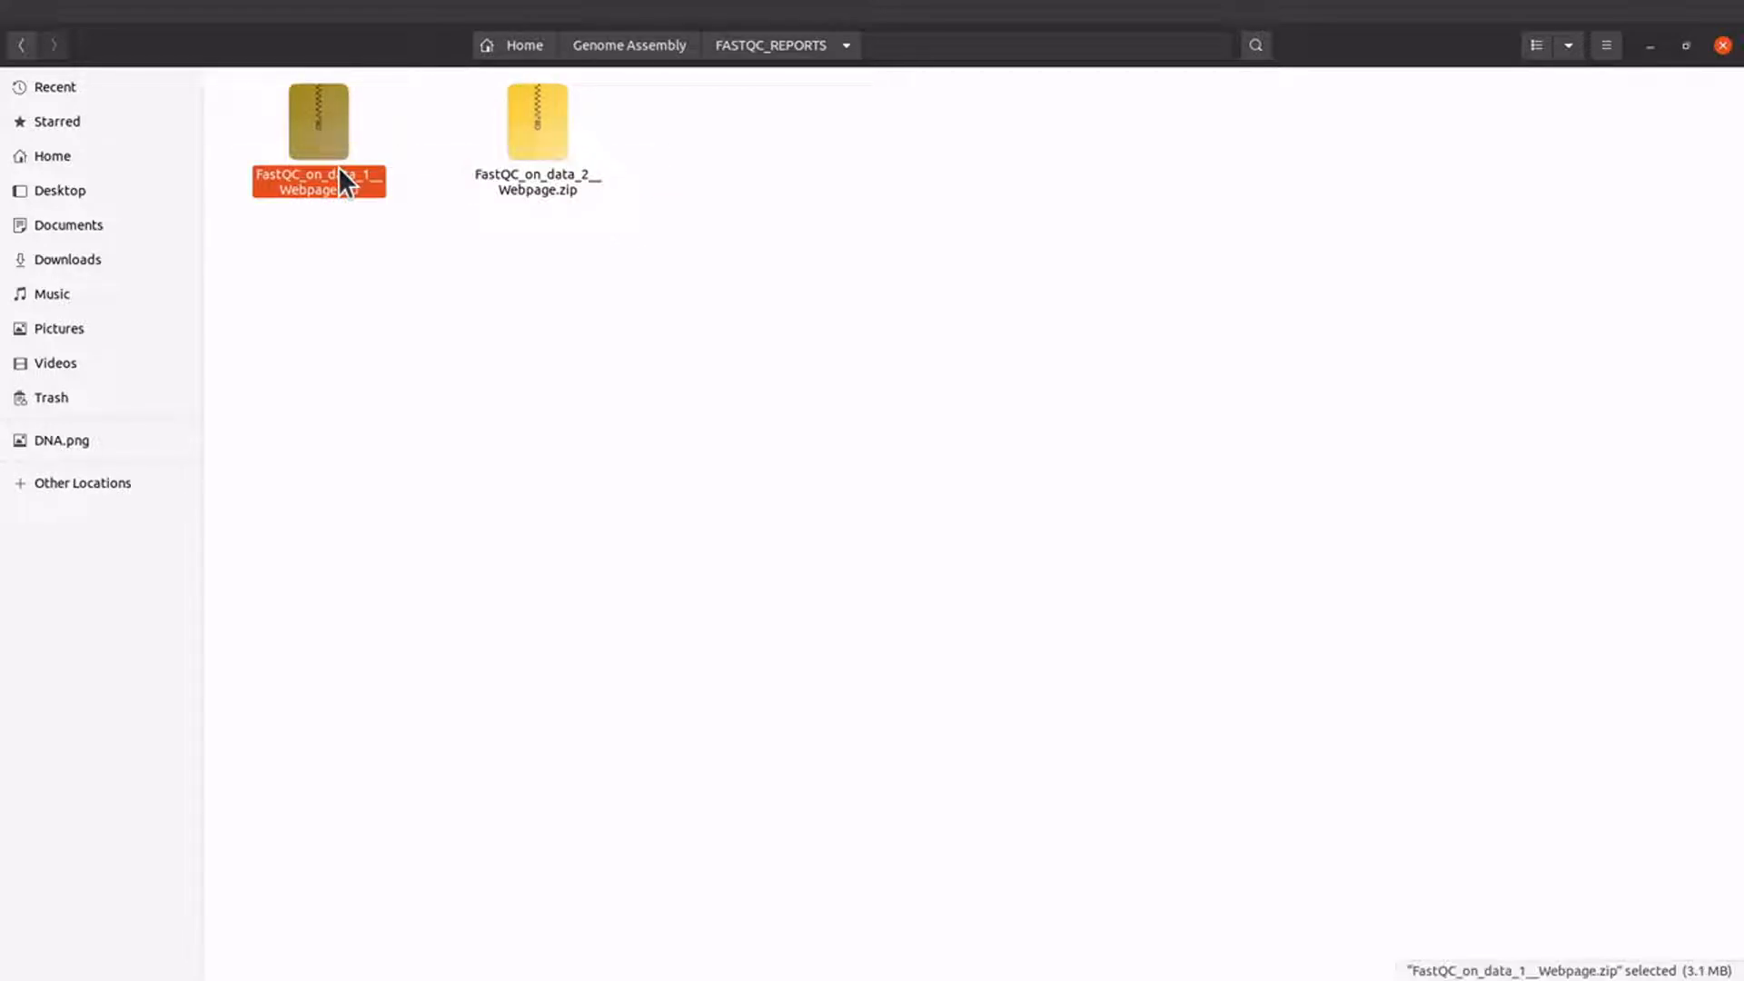
pyautogui.click(376, 246)
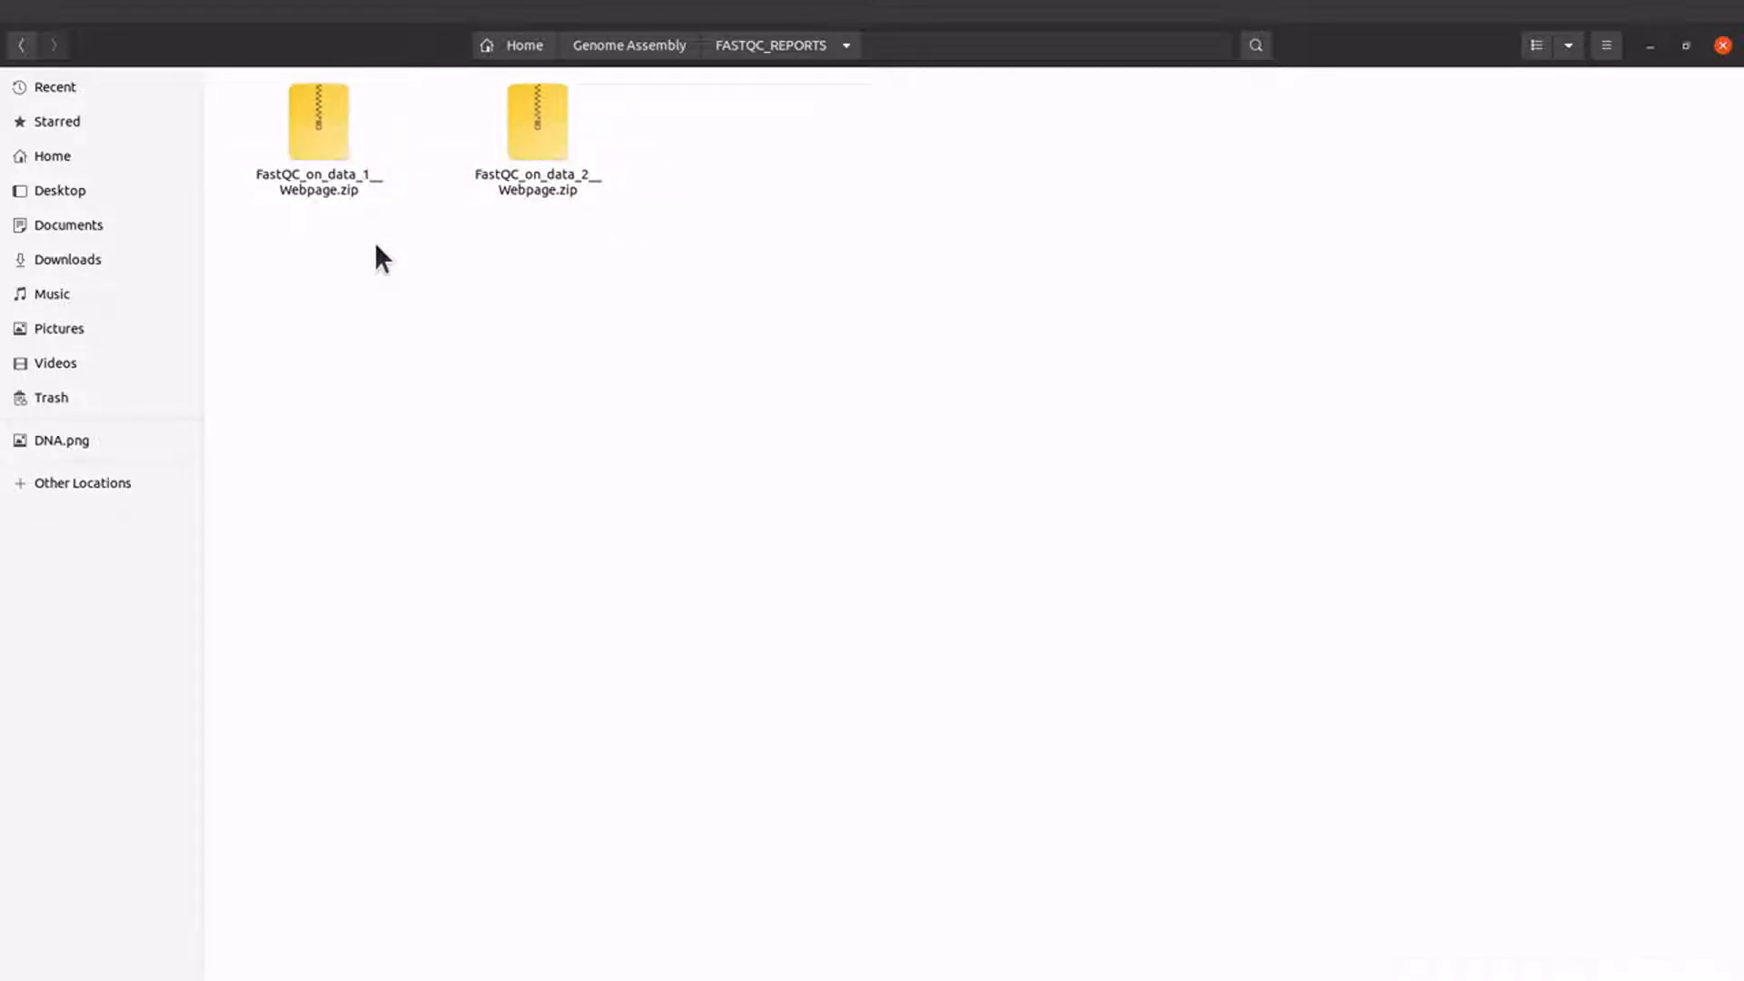
# - Extract P7741_R1_fastq_gz_fastqc.html from FastQC_on_data_1__Webpage.zip into the FASTQC_REPORTS folder and close the archive
pyautogui.doubleClick(324, 159)
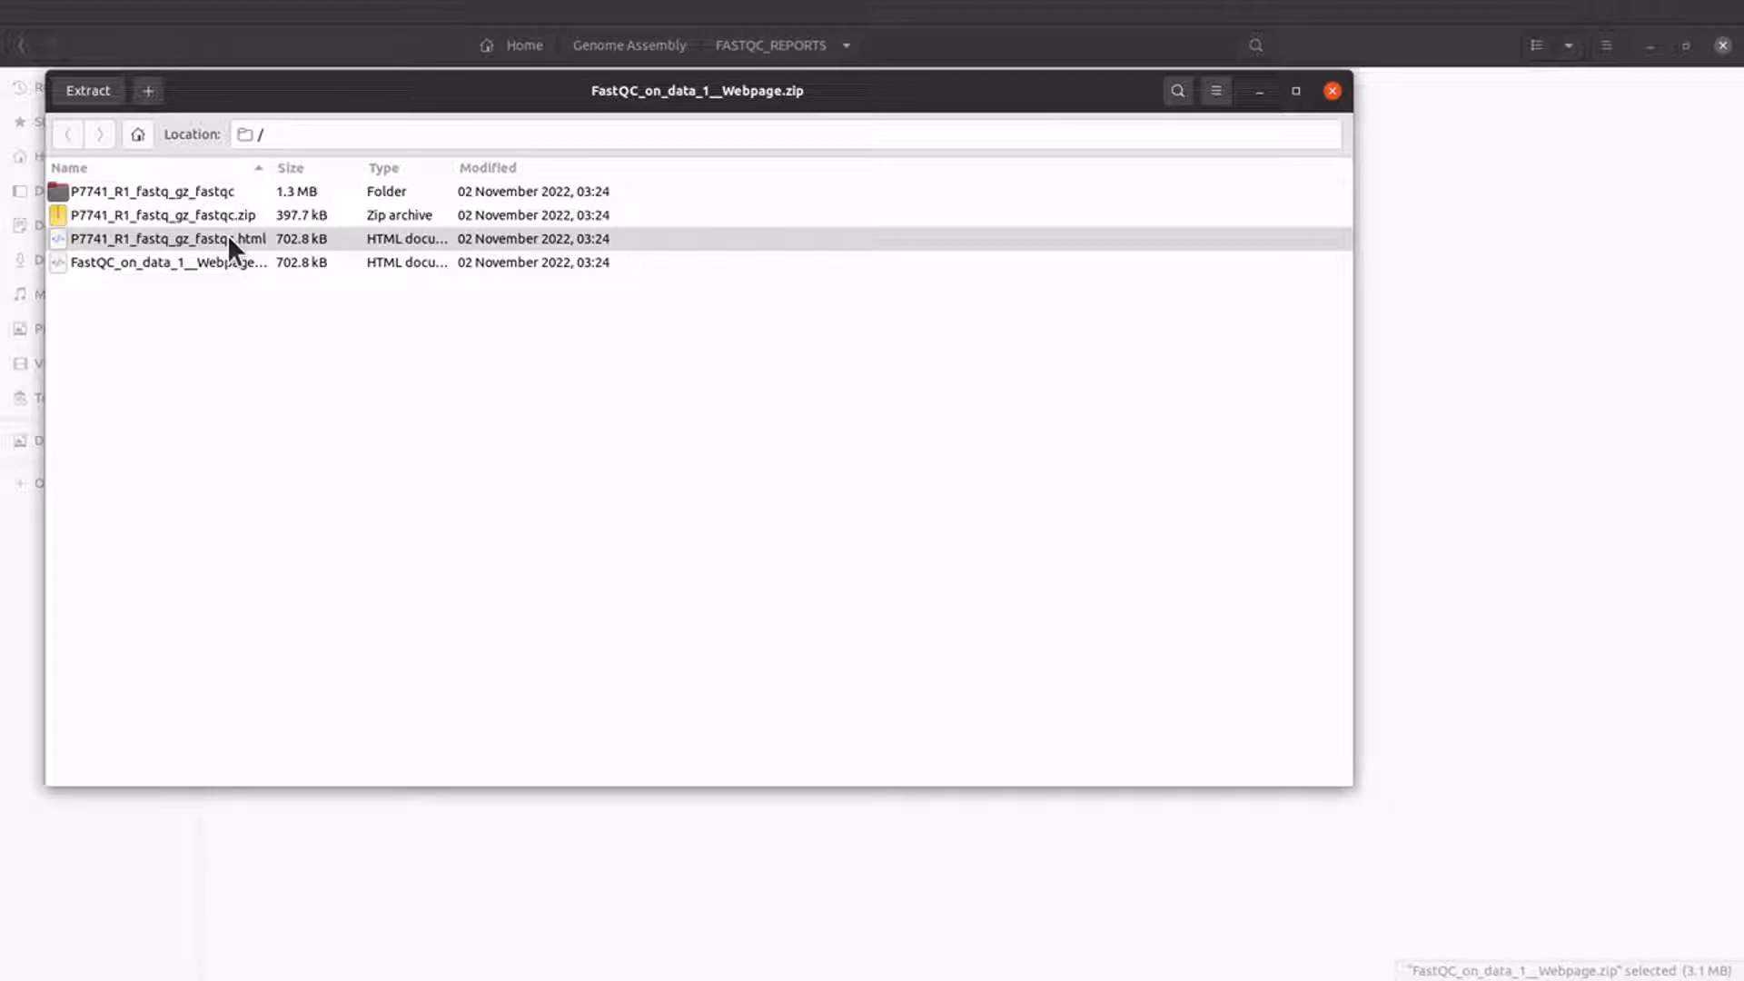
pyautogui.moveTo(228, 239); pyautogui.dragTo(1161, 509)
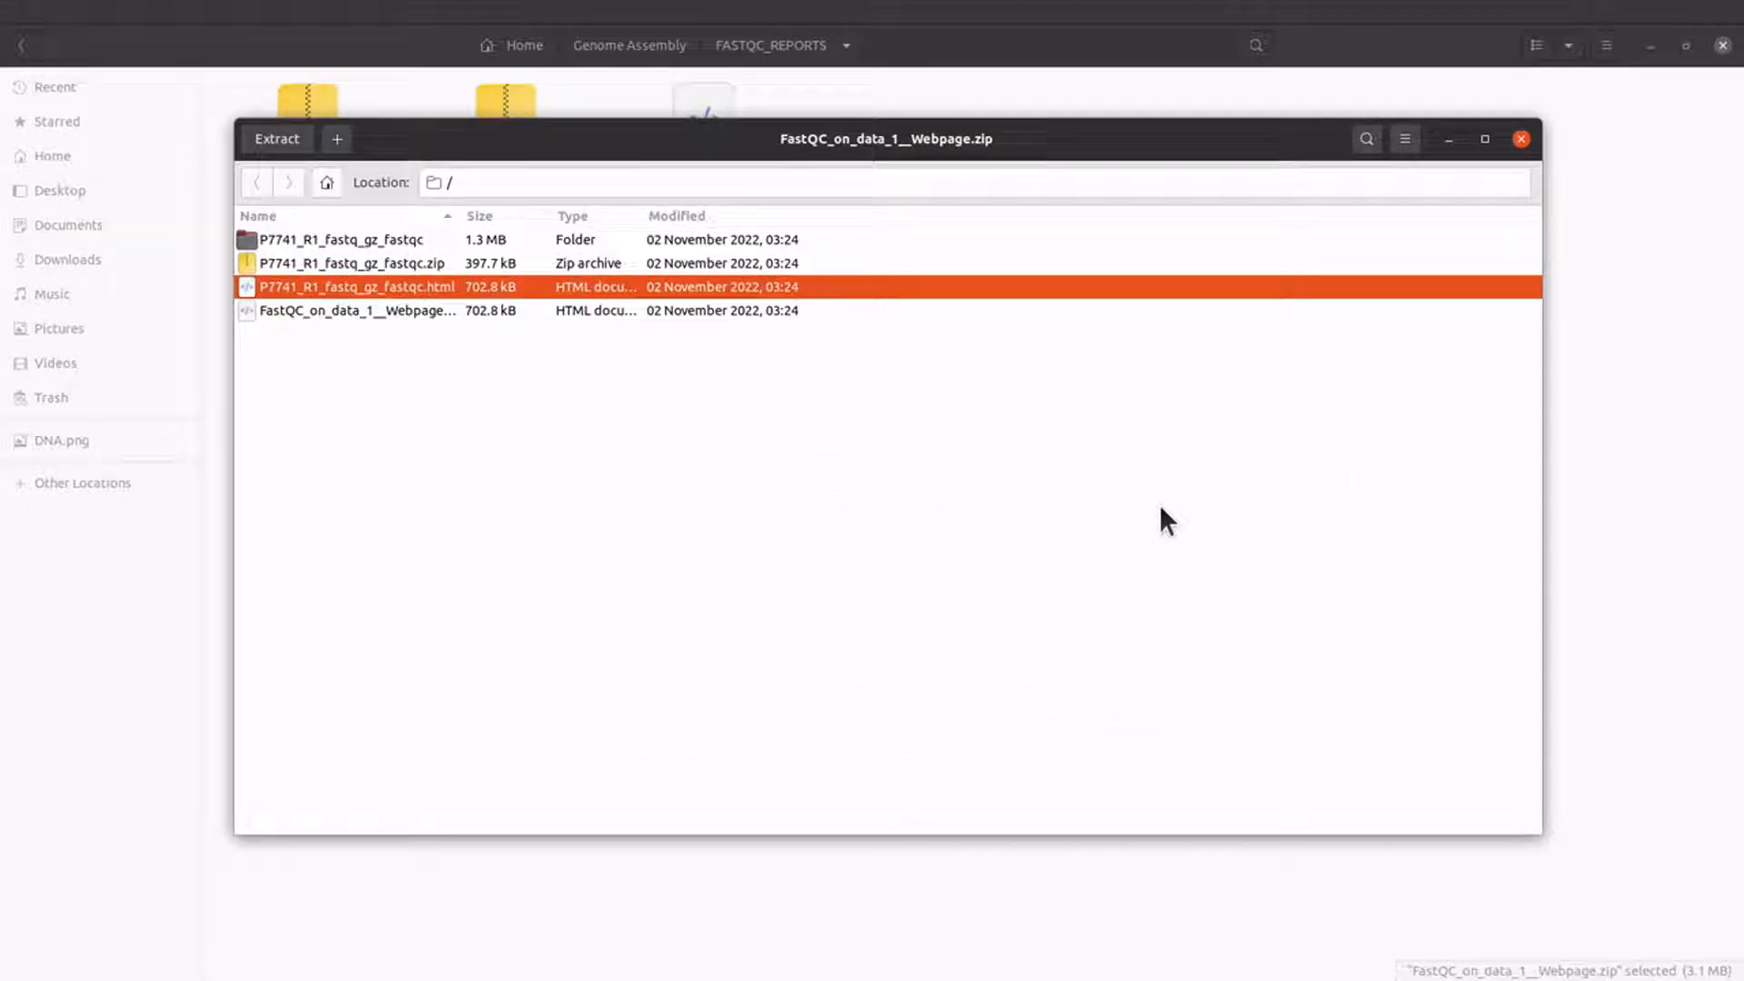
pyautogui.click(1523, 140)
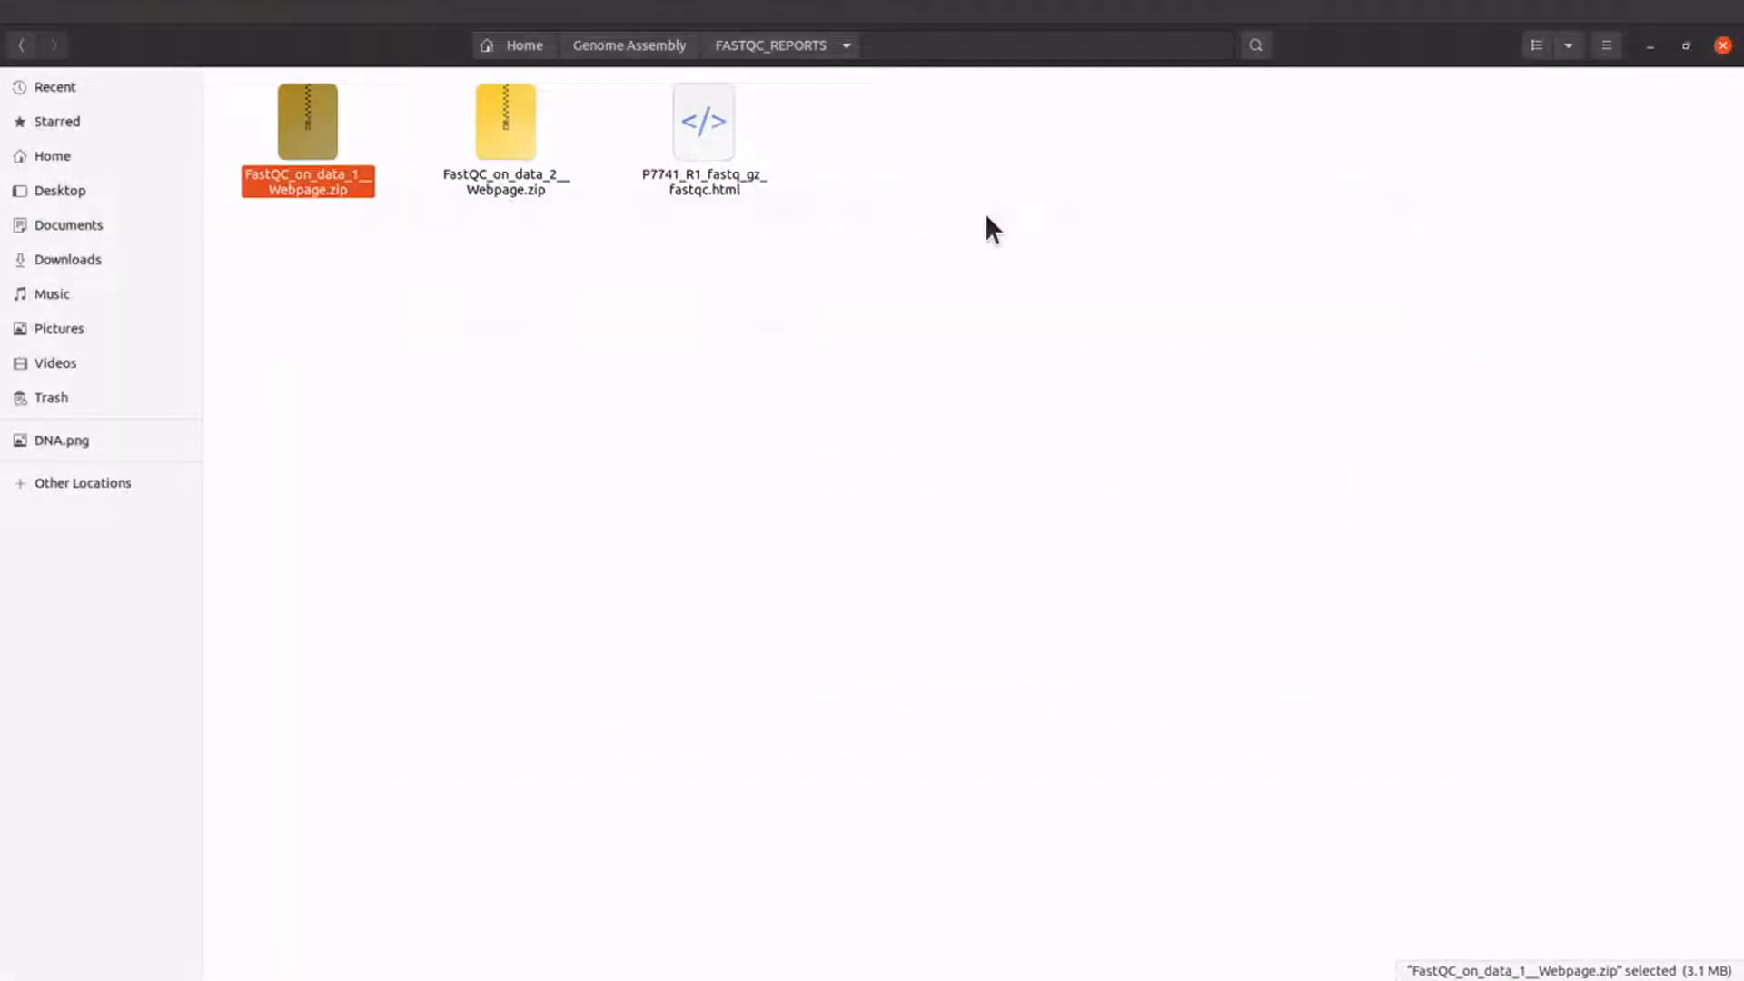
# - Extract P7741_R2_fastq_gz_fastqc.html from FastQC_on_data_2__Webpage.zip into the FASTQC_REPORTS folder
pyautogui.doubleClick(526, 156)
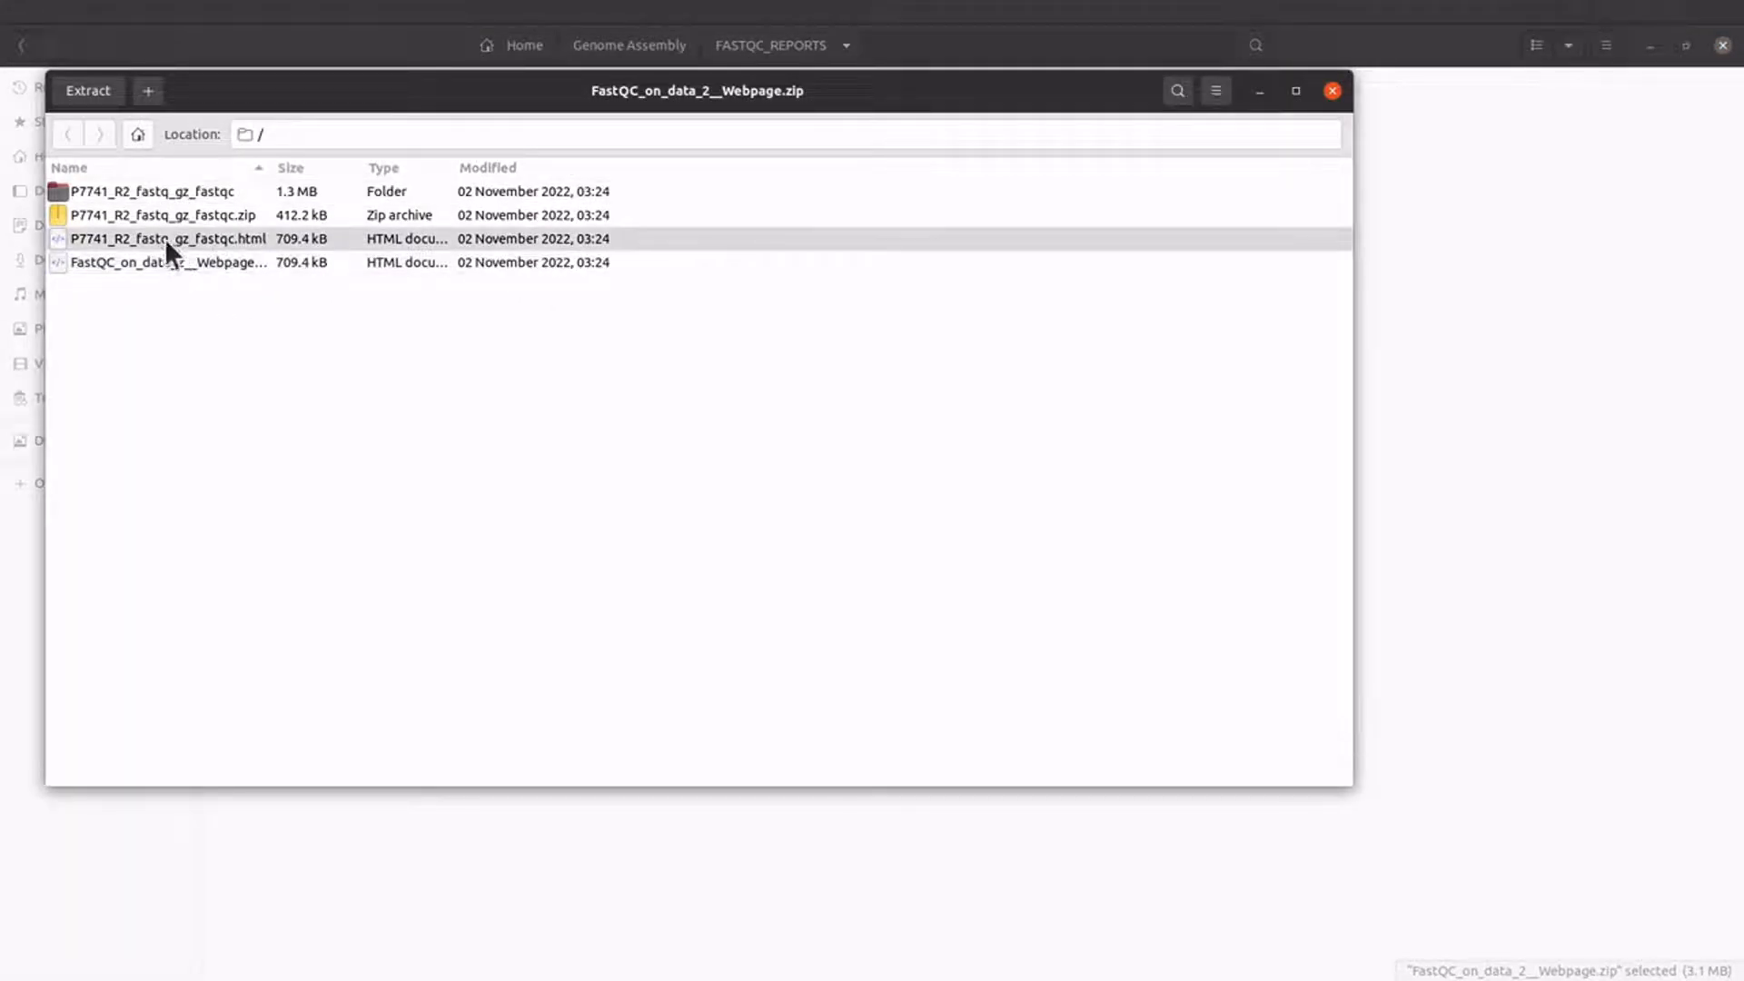
pyautogui.moveTo(162, 235); pyautogui.dragTo(697, 854)
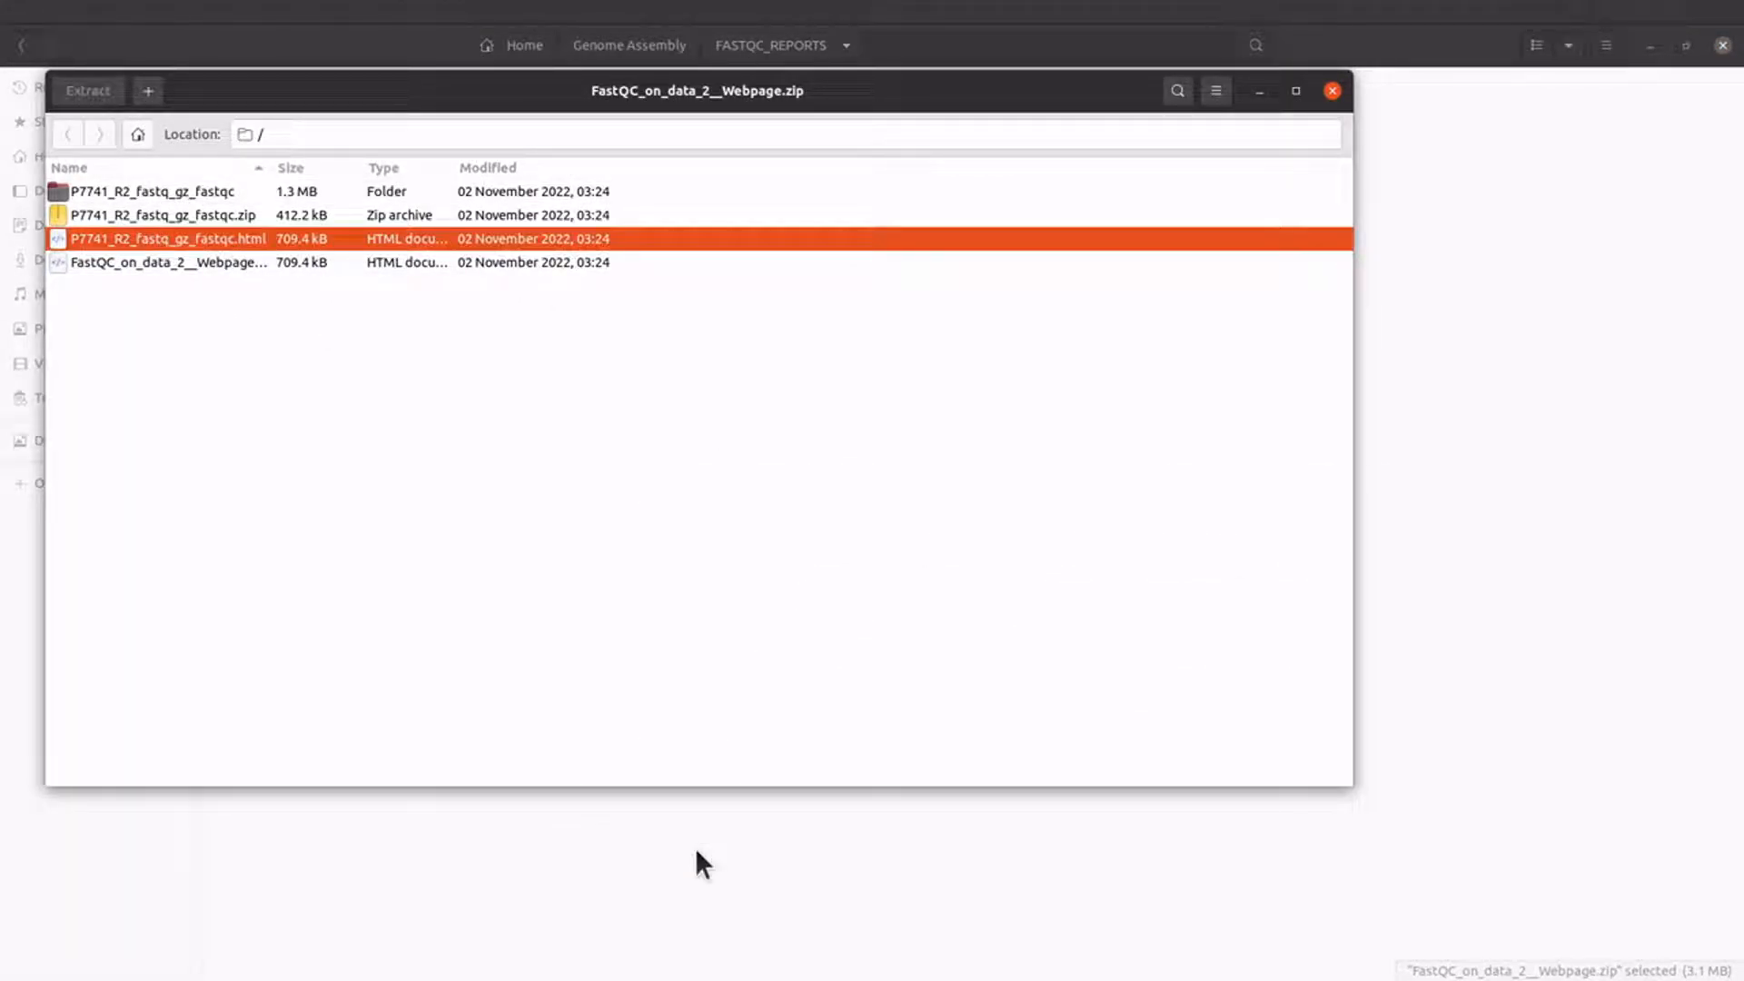
# - Close the FastQC_on_data_2__Webpage.zip archive and open the extracted P7741_R1 and P7741_R2 HTML reports in the web browser
pyautogui.click(1332, 90)
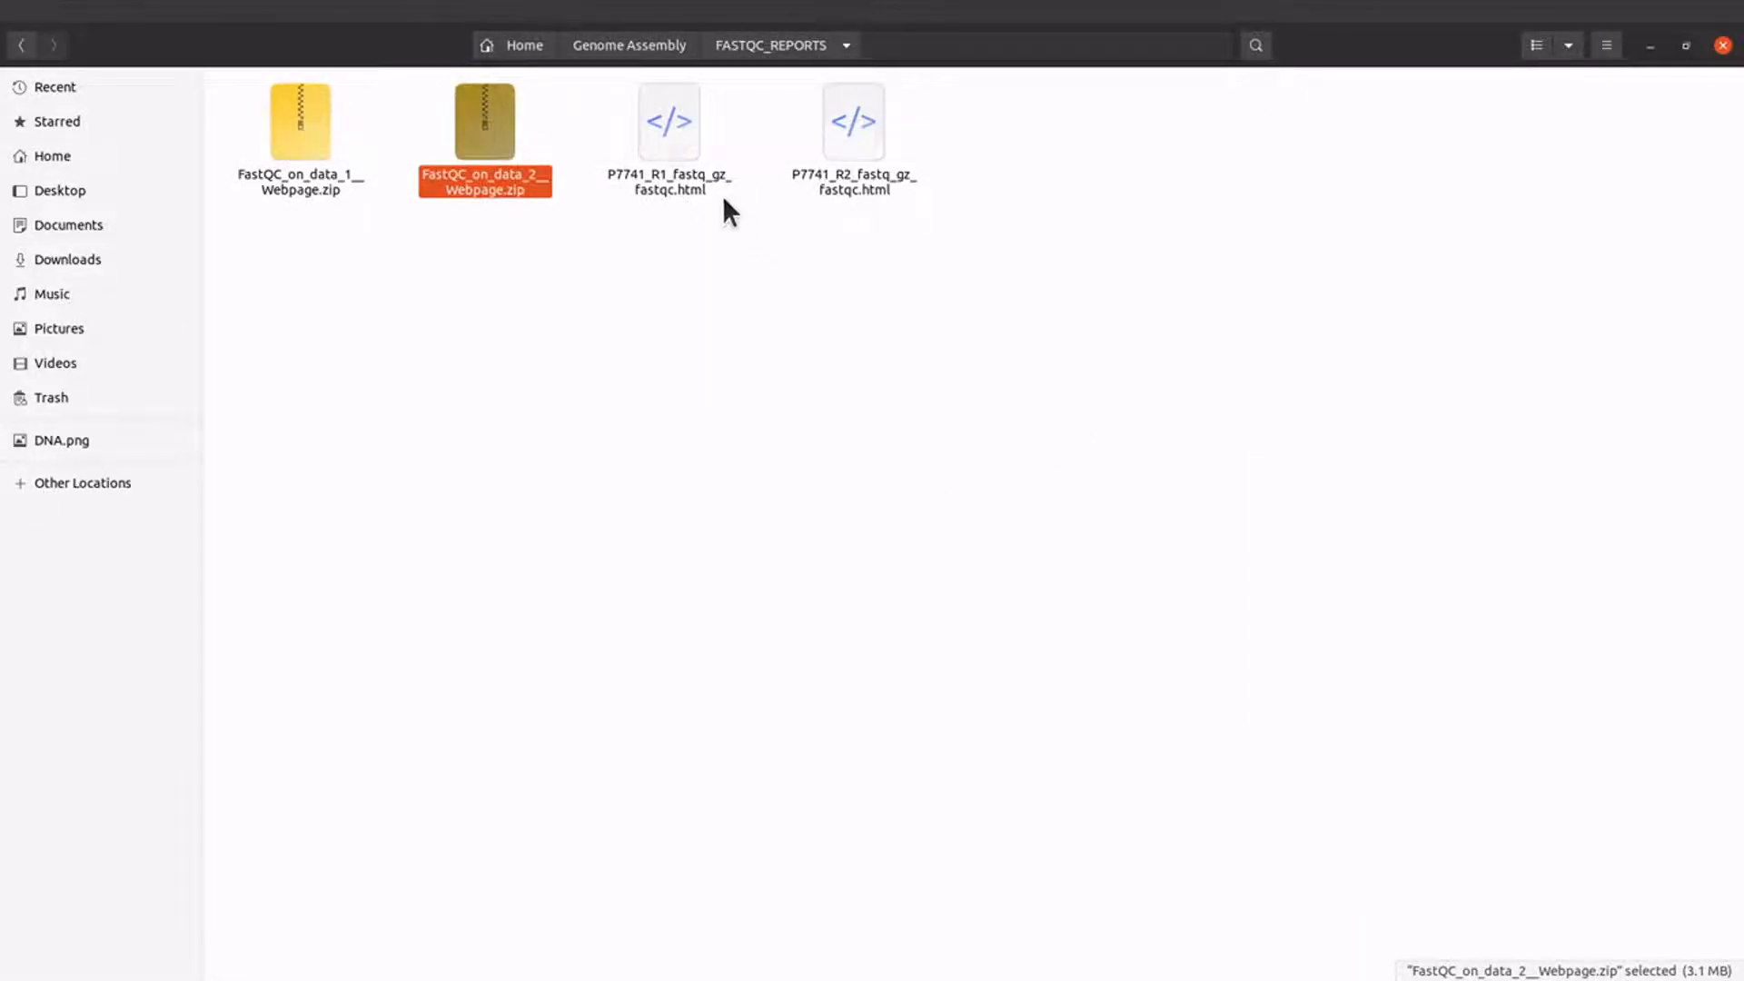
pyautogui.moveTo(951, 160); pyautogui.dragTo(685, 149)
pyautogui.click(705, 263)
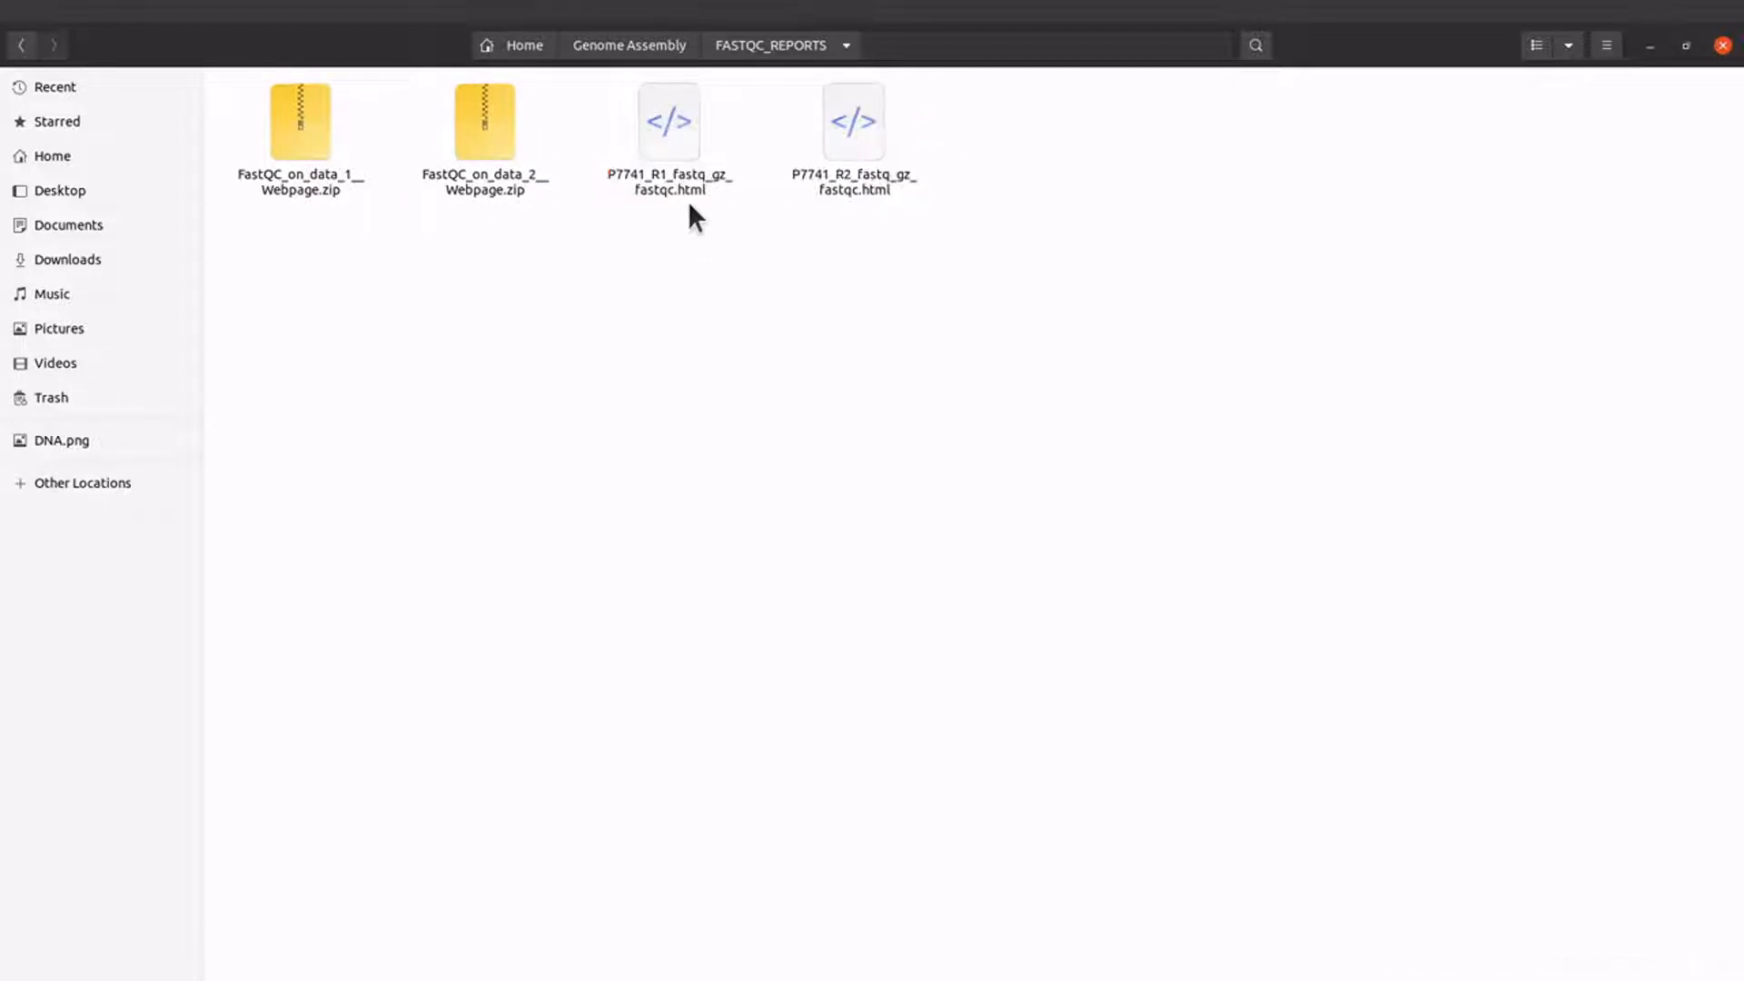
pyautogui.click(681, 167)
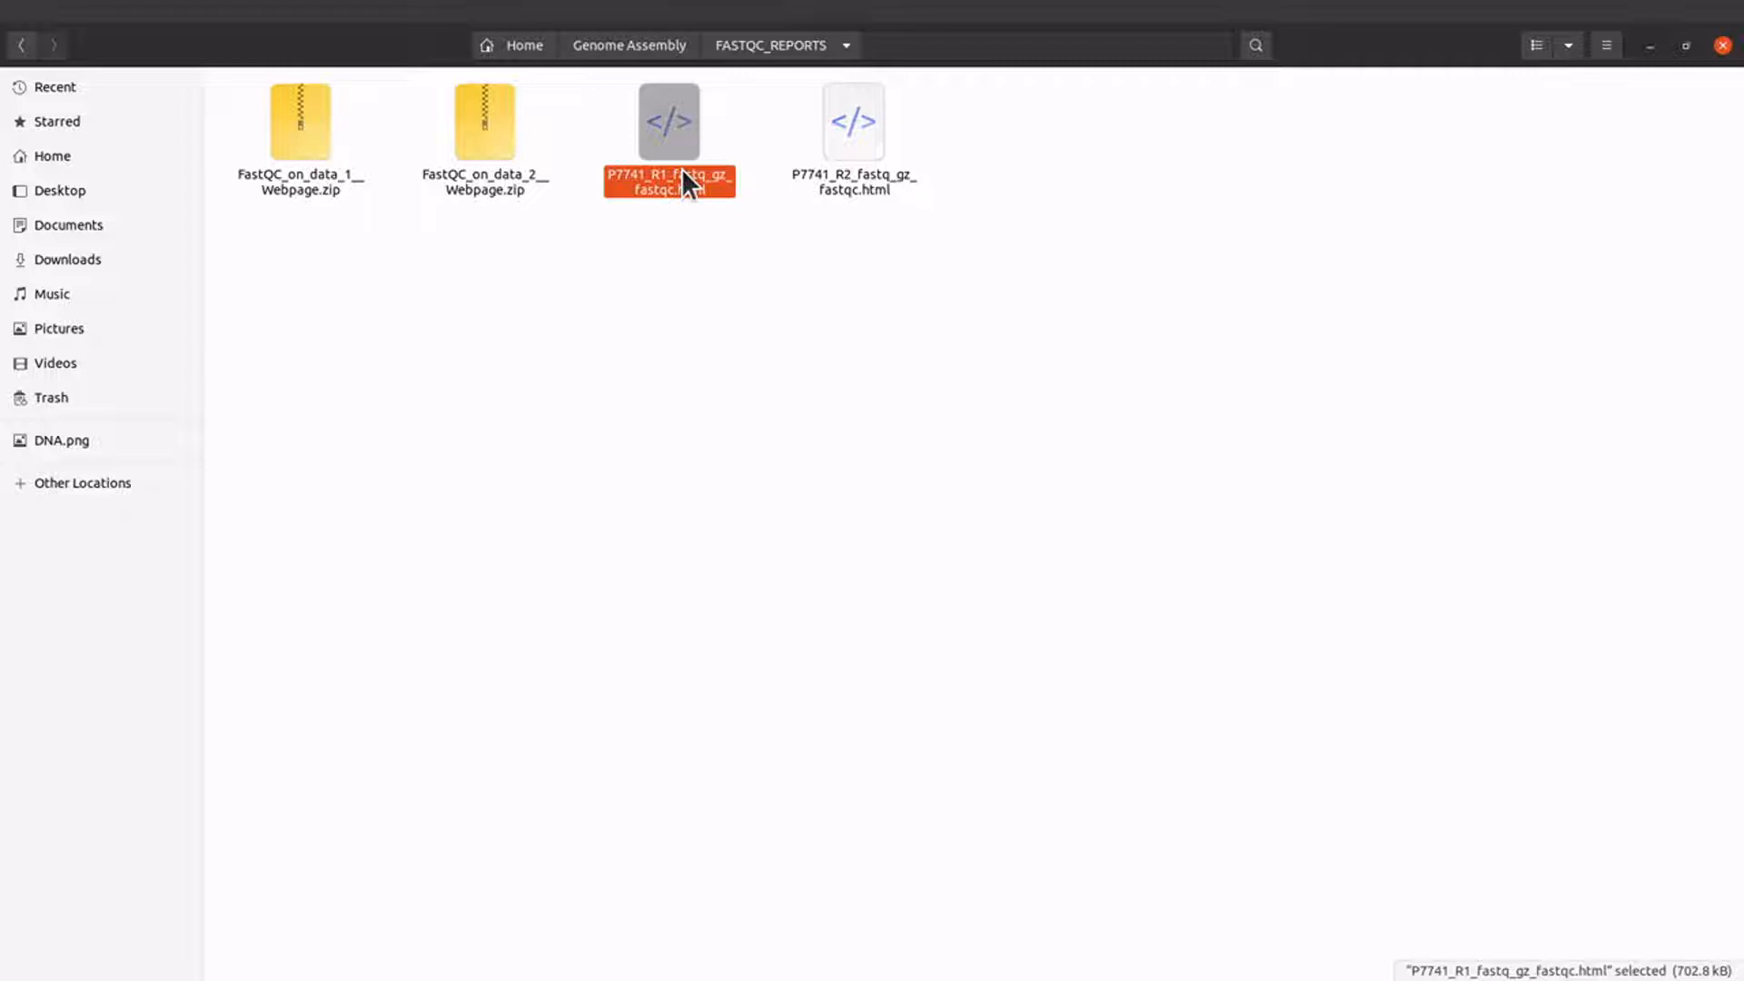
pyautogui.click(854, 173)
pyautogui.click(740, 353)
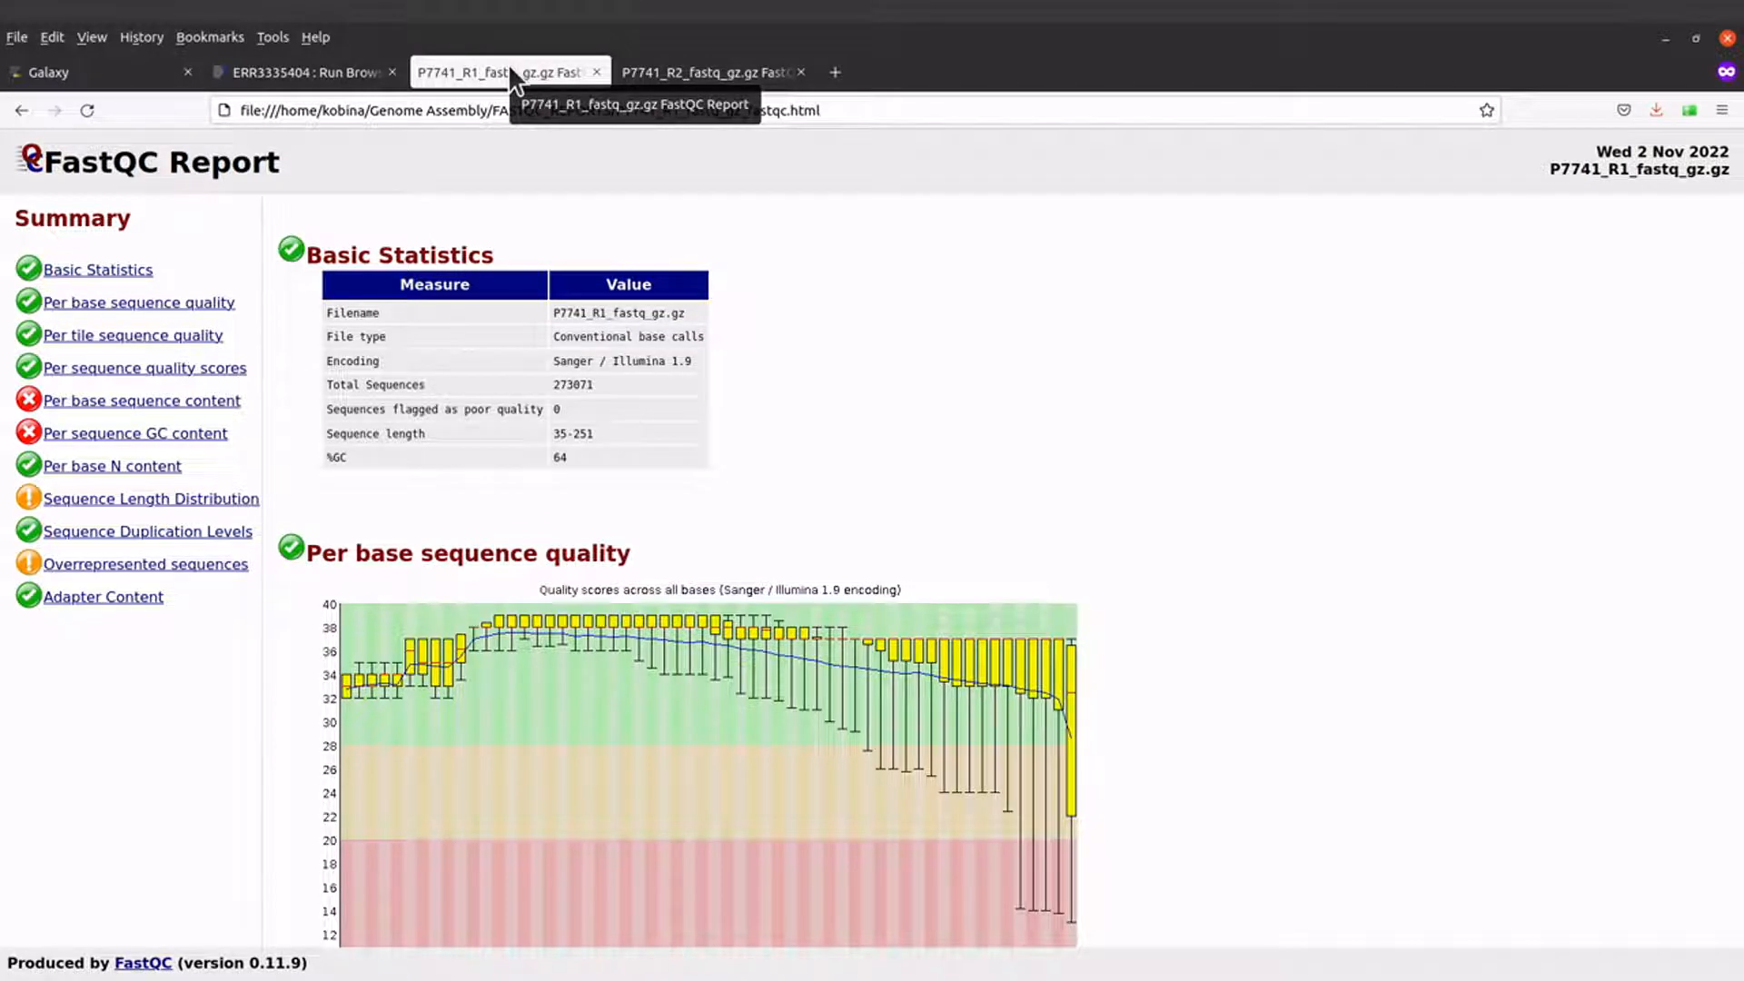
# - Look briefly at the P7741_R2 report, then examine the basic statistics and per base sequence quality plot in the P7741_R1 report
pyautogui.click(694, 73)
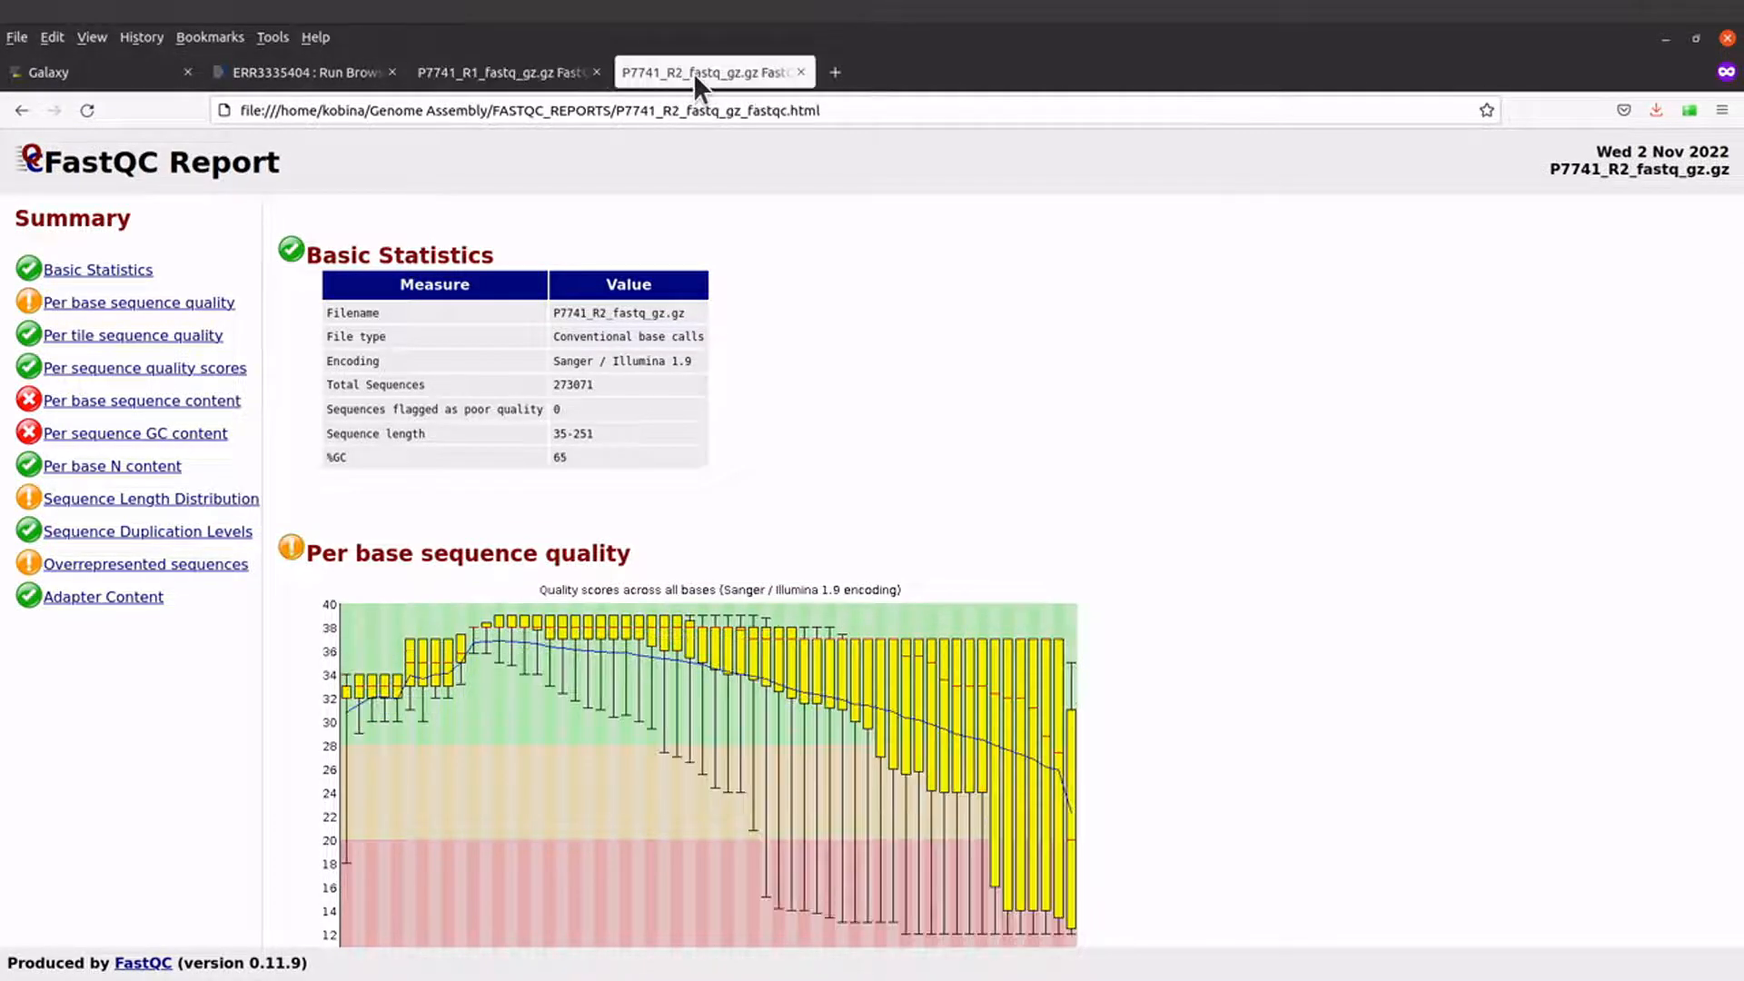
pyautogui.click(516, 76)
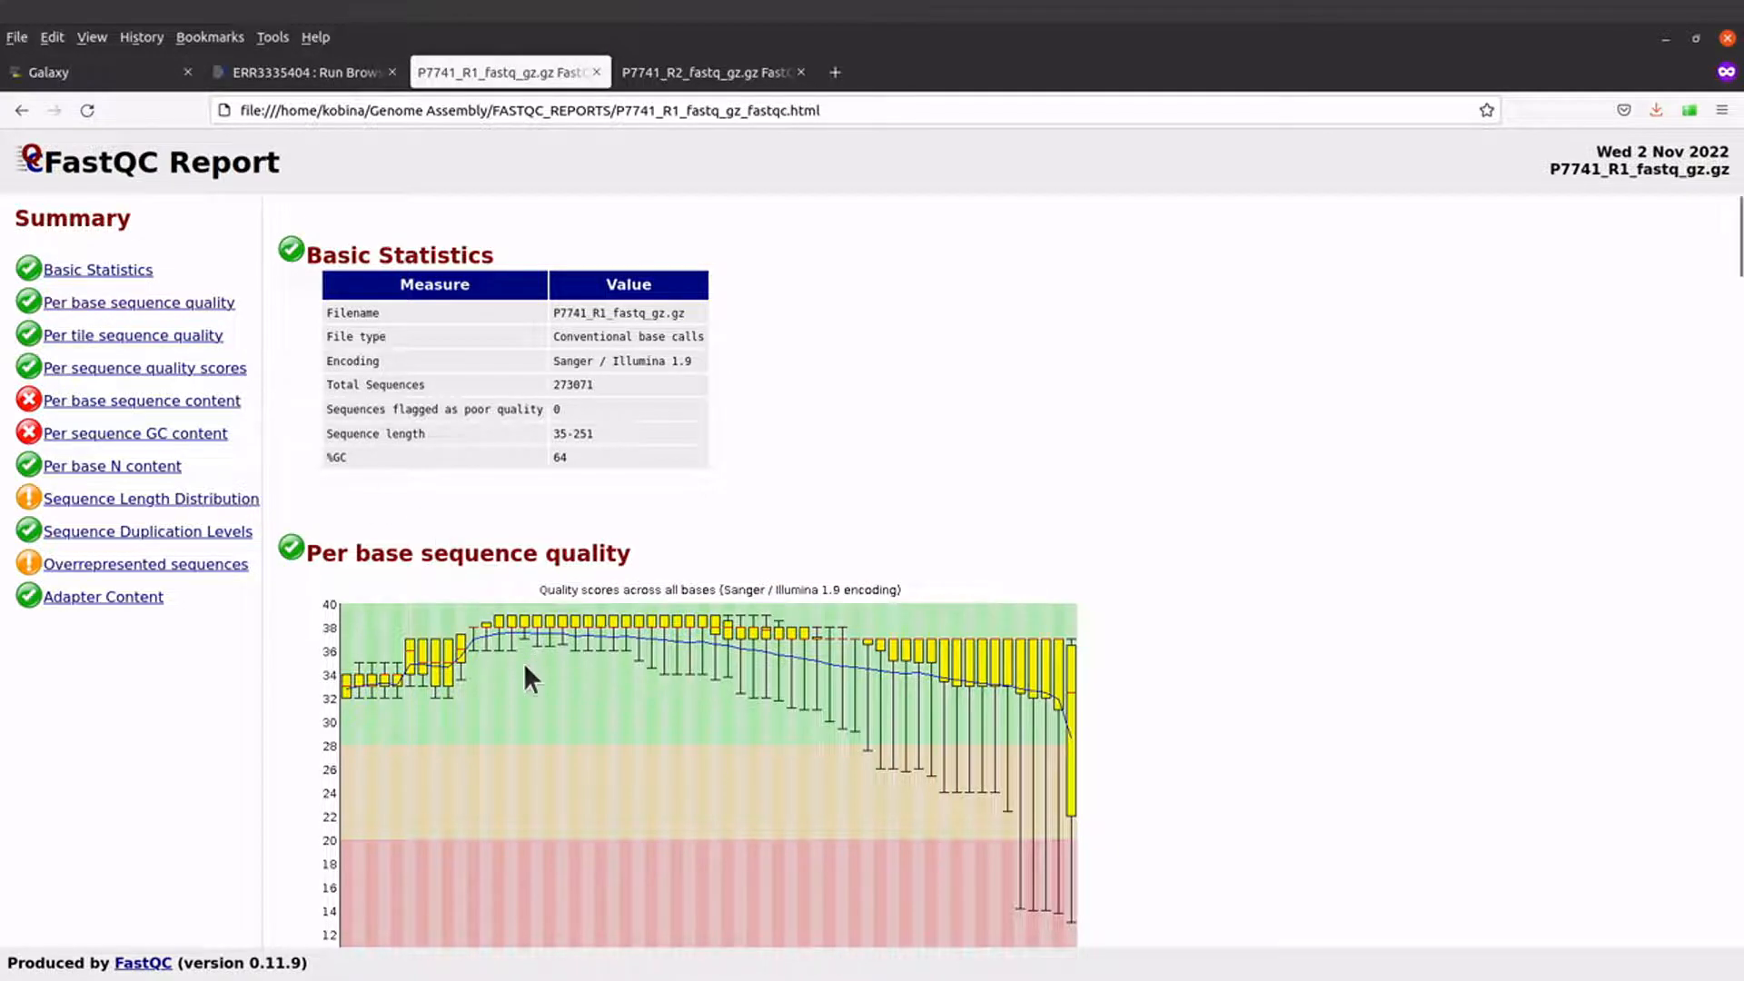
pyautogui.scroll(-5, 523, 672)
pyautogui.scroll(-1, 525, 667)
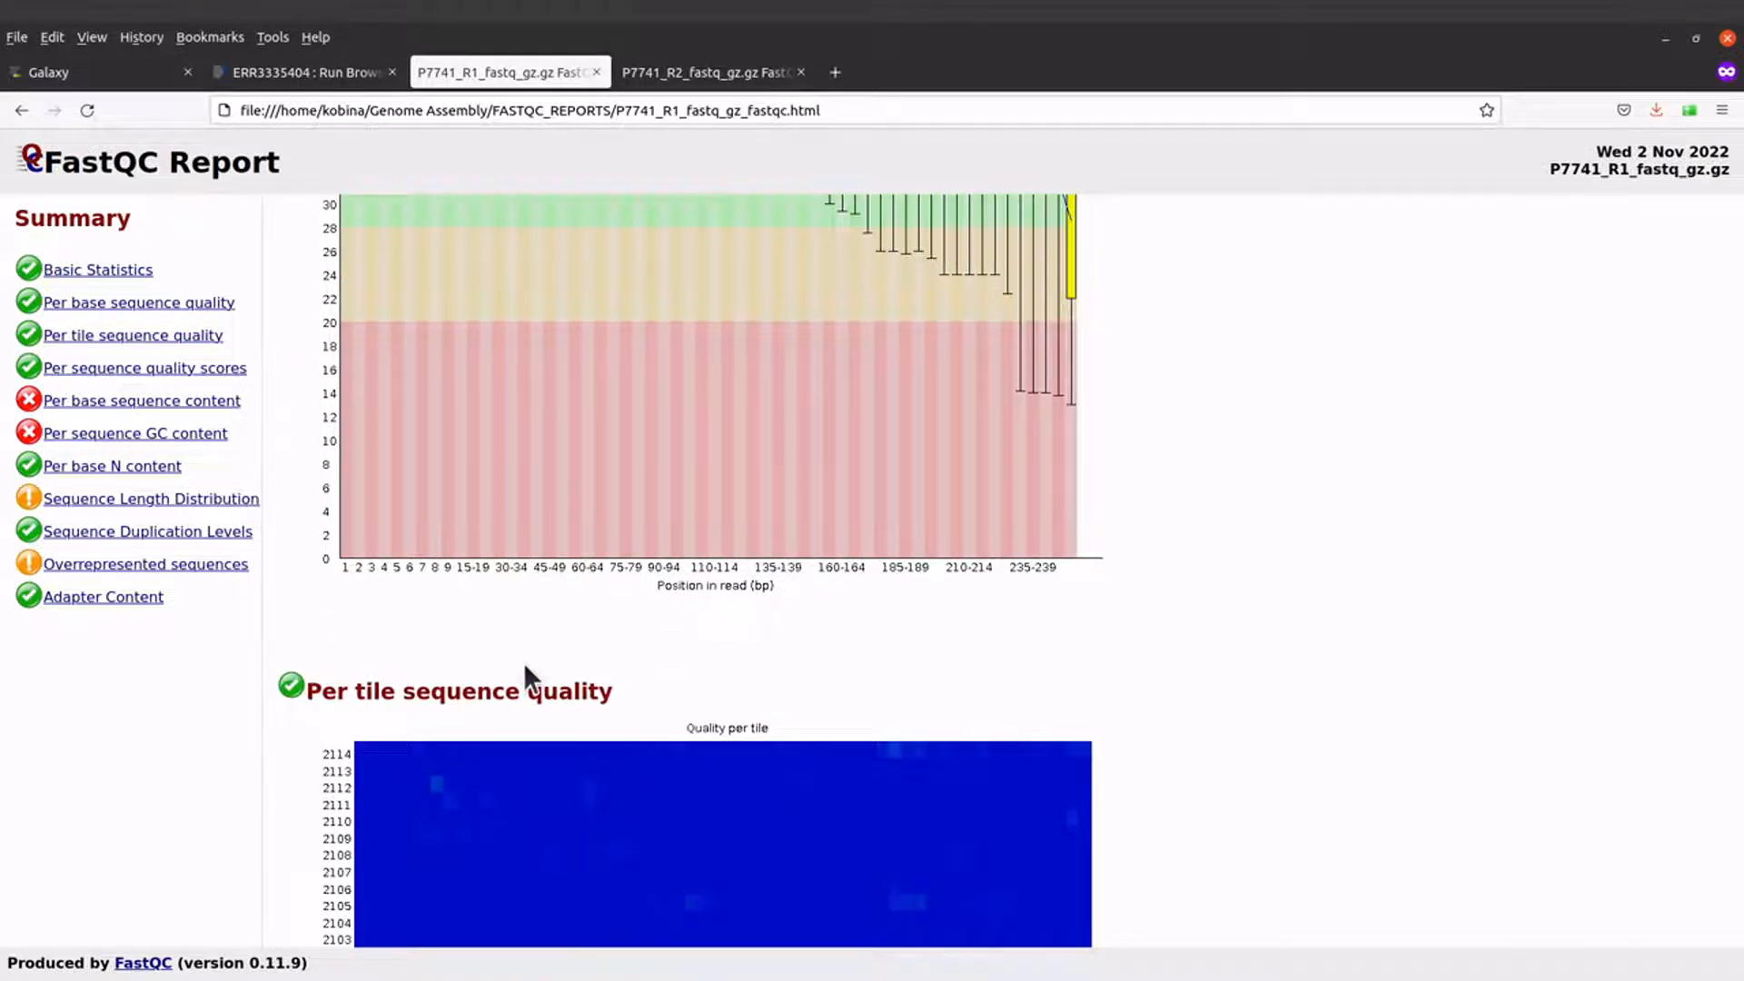
pyautogui.scroll(4, 523, 662)
pyautogui.scroll(-1, 623, 629)
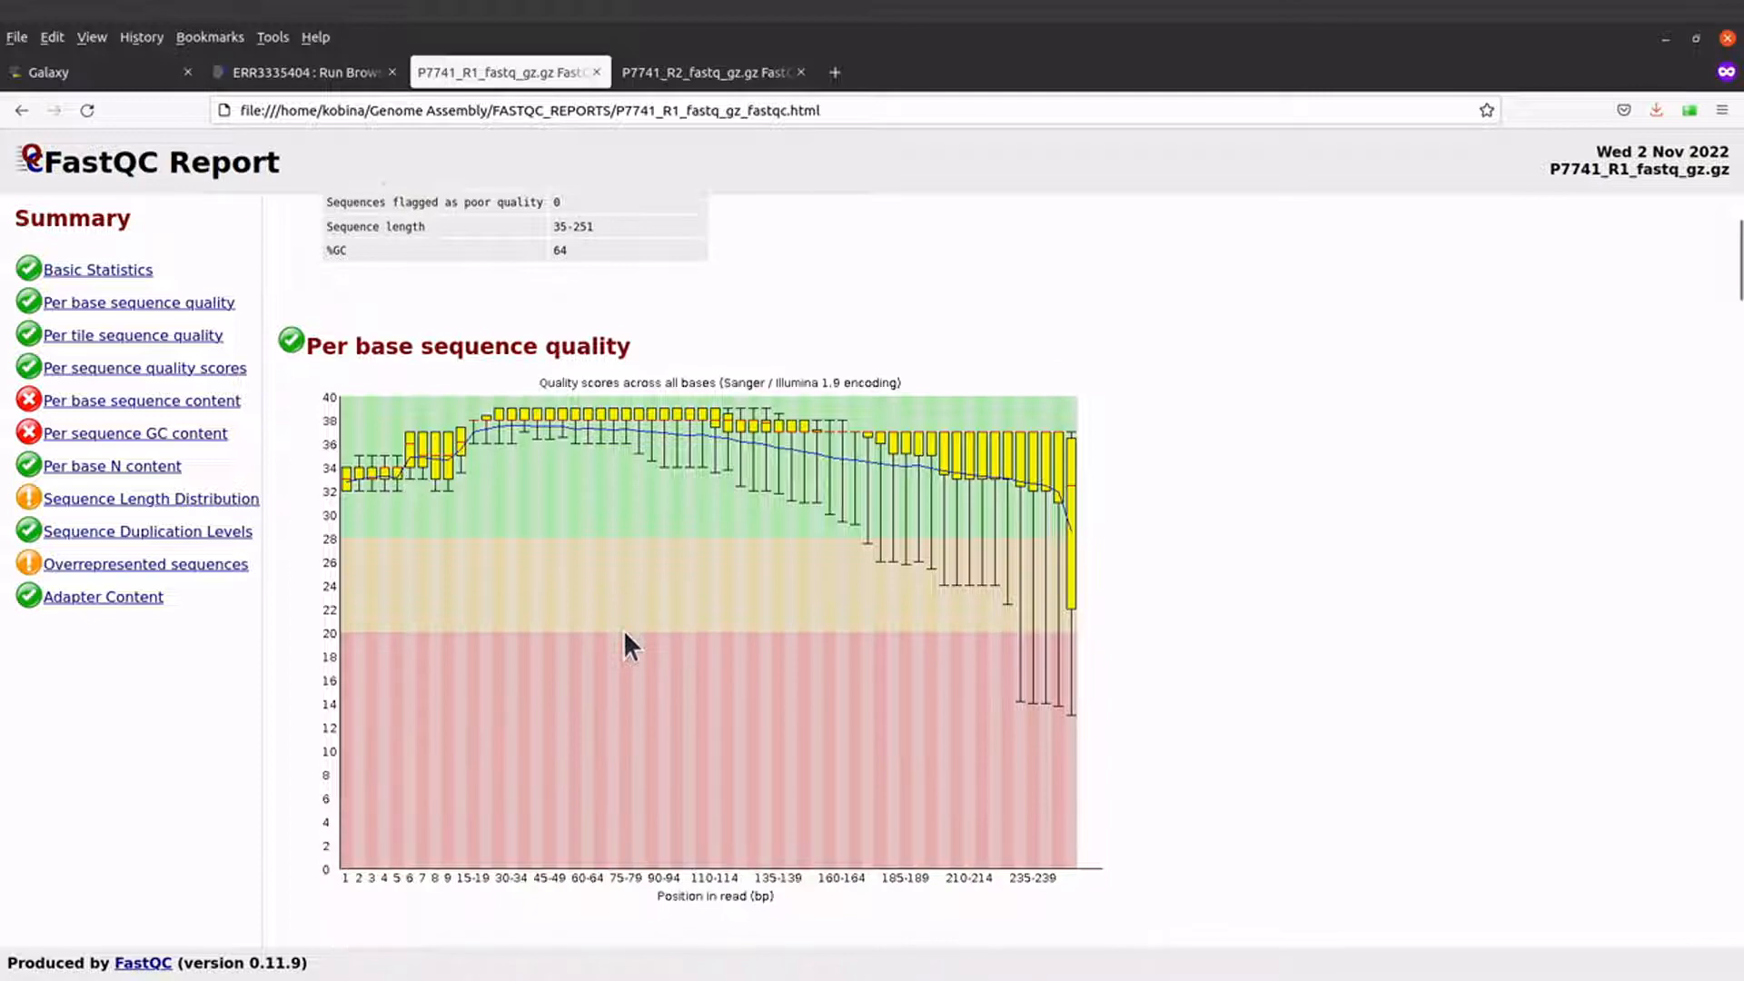
pyautogui.scroll(2, 624, 630)
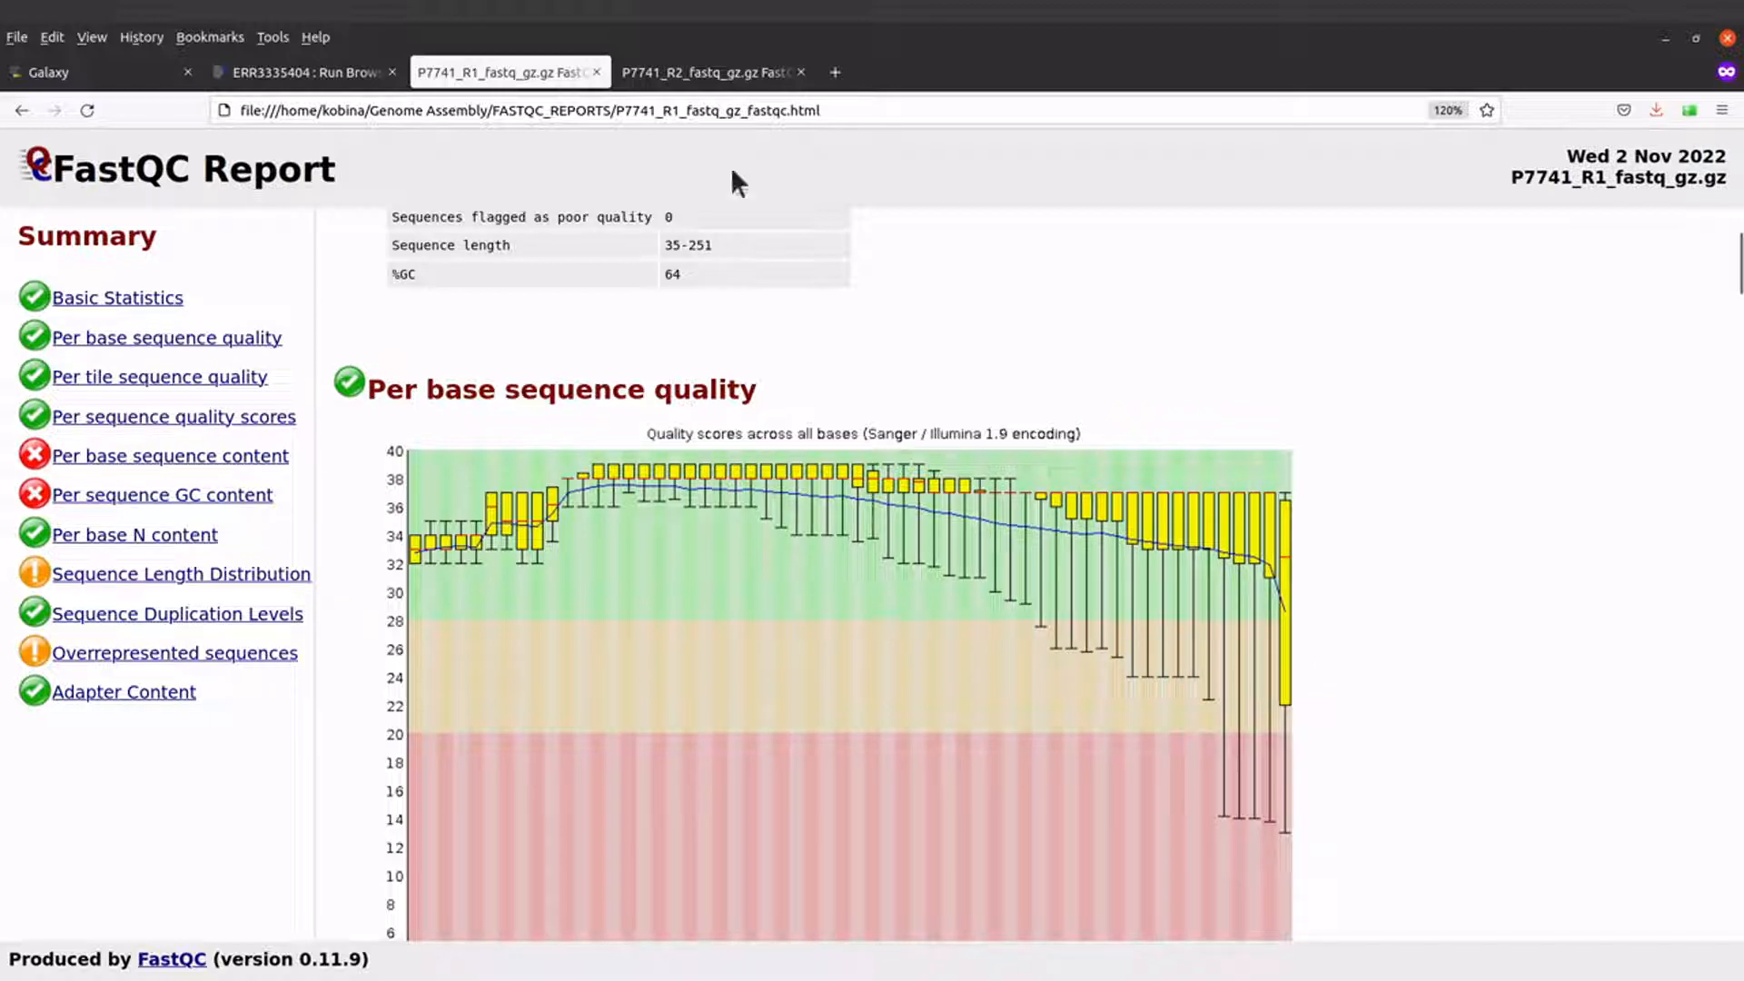
# - Enlarge the P7741_R2 FastQC report to 120% and examine its full per base sequence quality plot
pyautogui.click(703, 65)
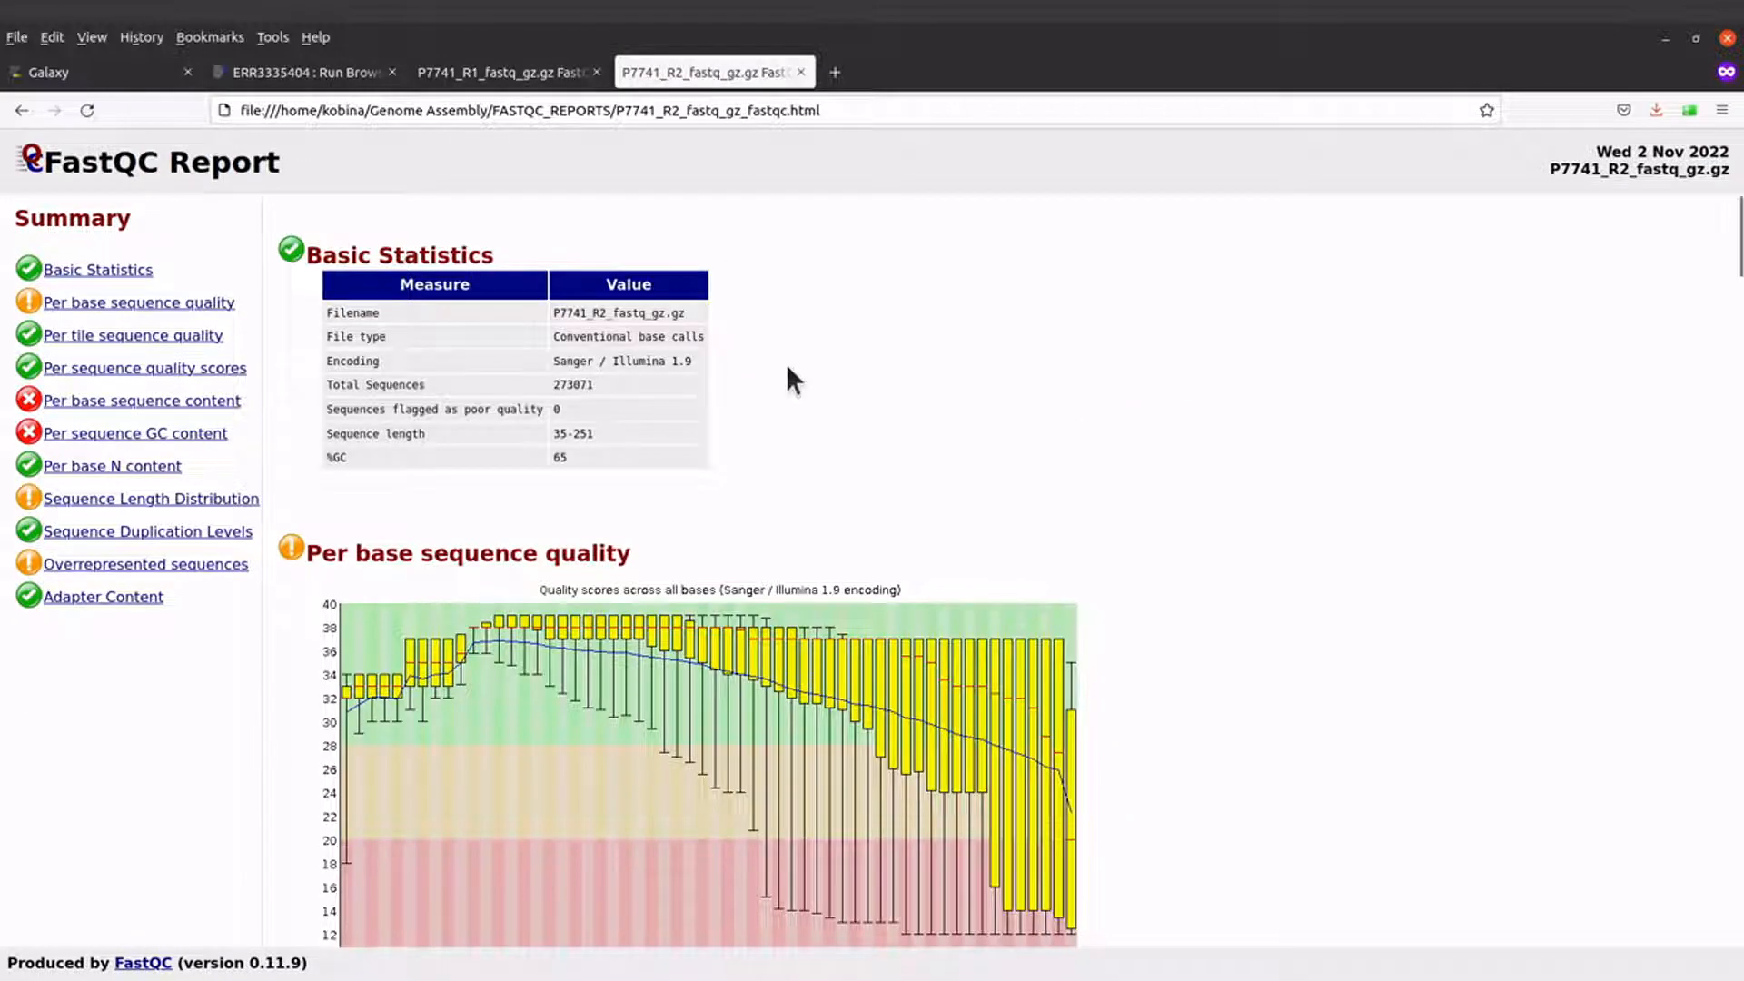
pyautogui.scroll(-3, 779, 402)
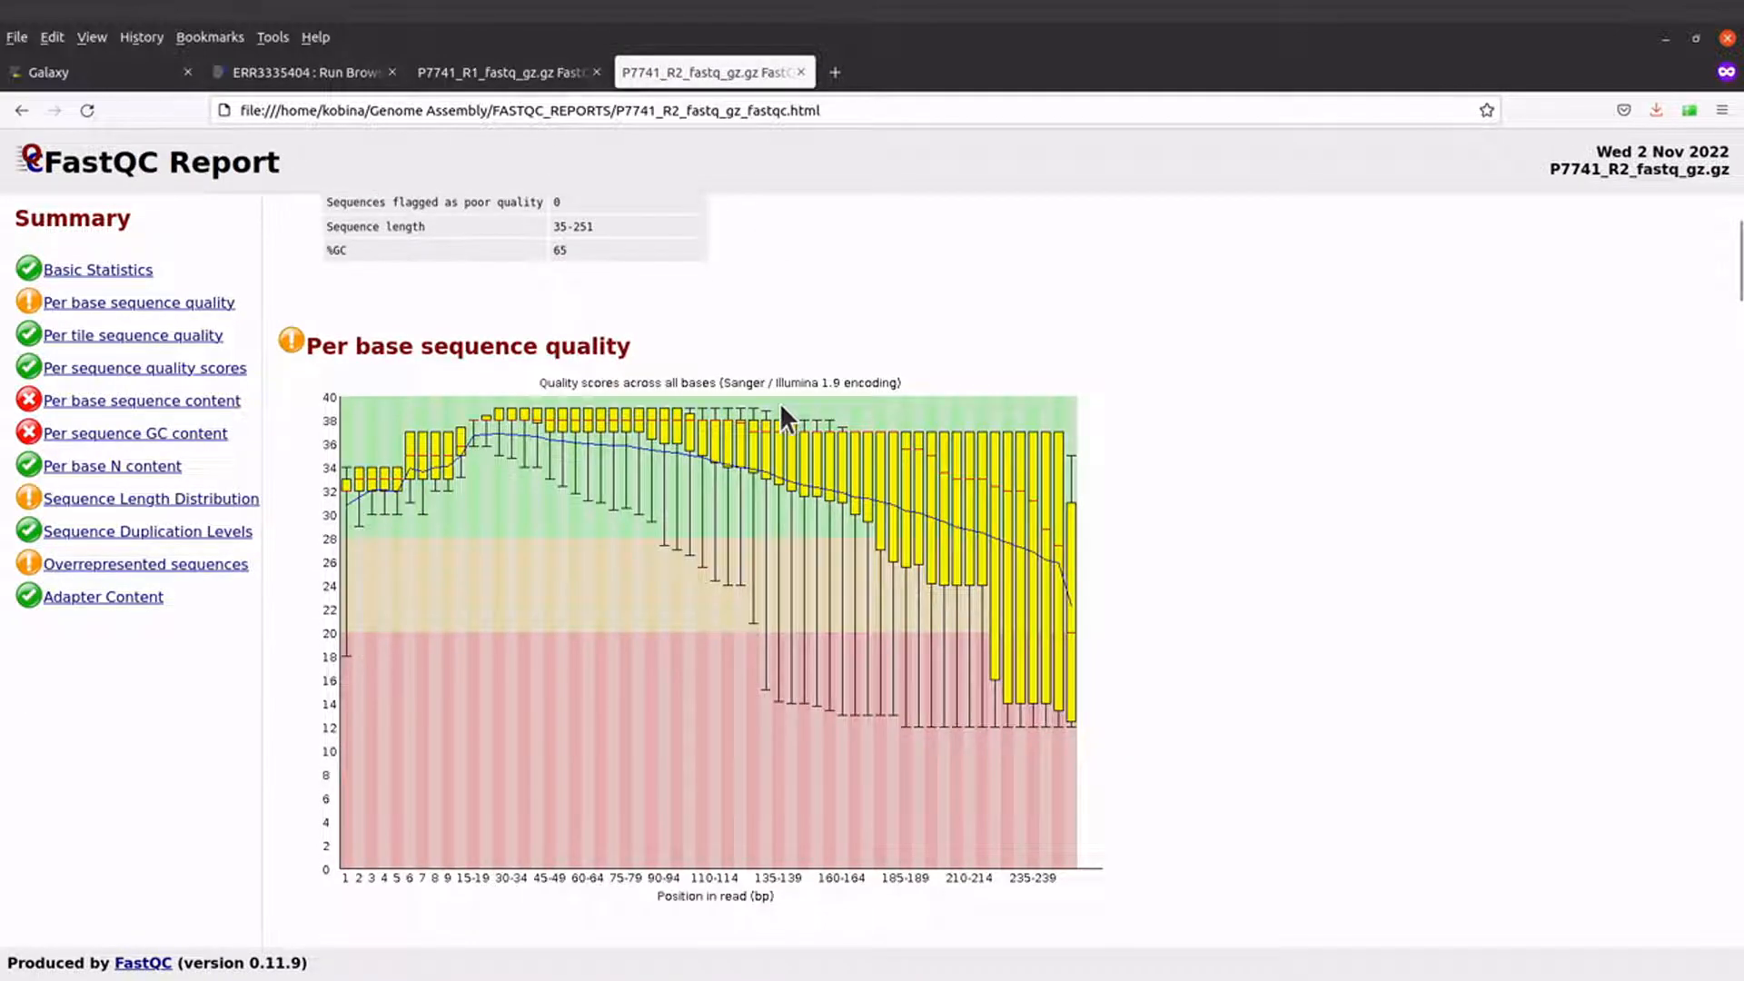
pyautogui.hotkey('ctrl', '+')
pyautogui.hotkey('ctrl', '+')
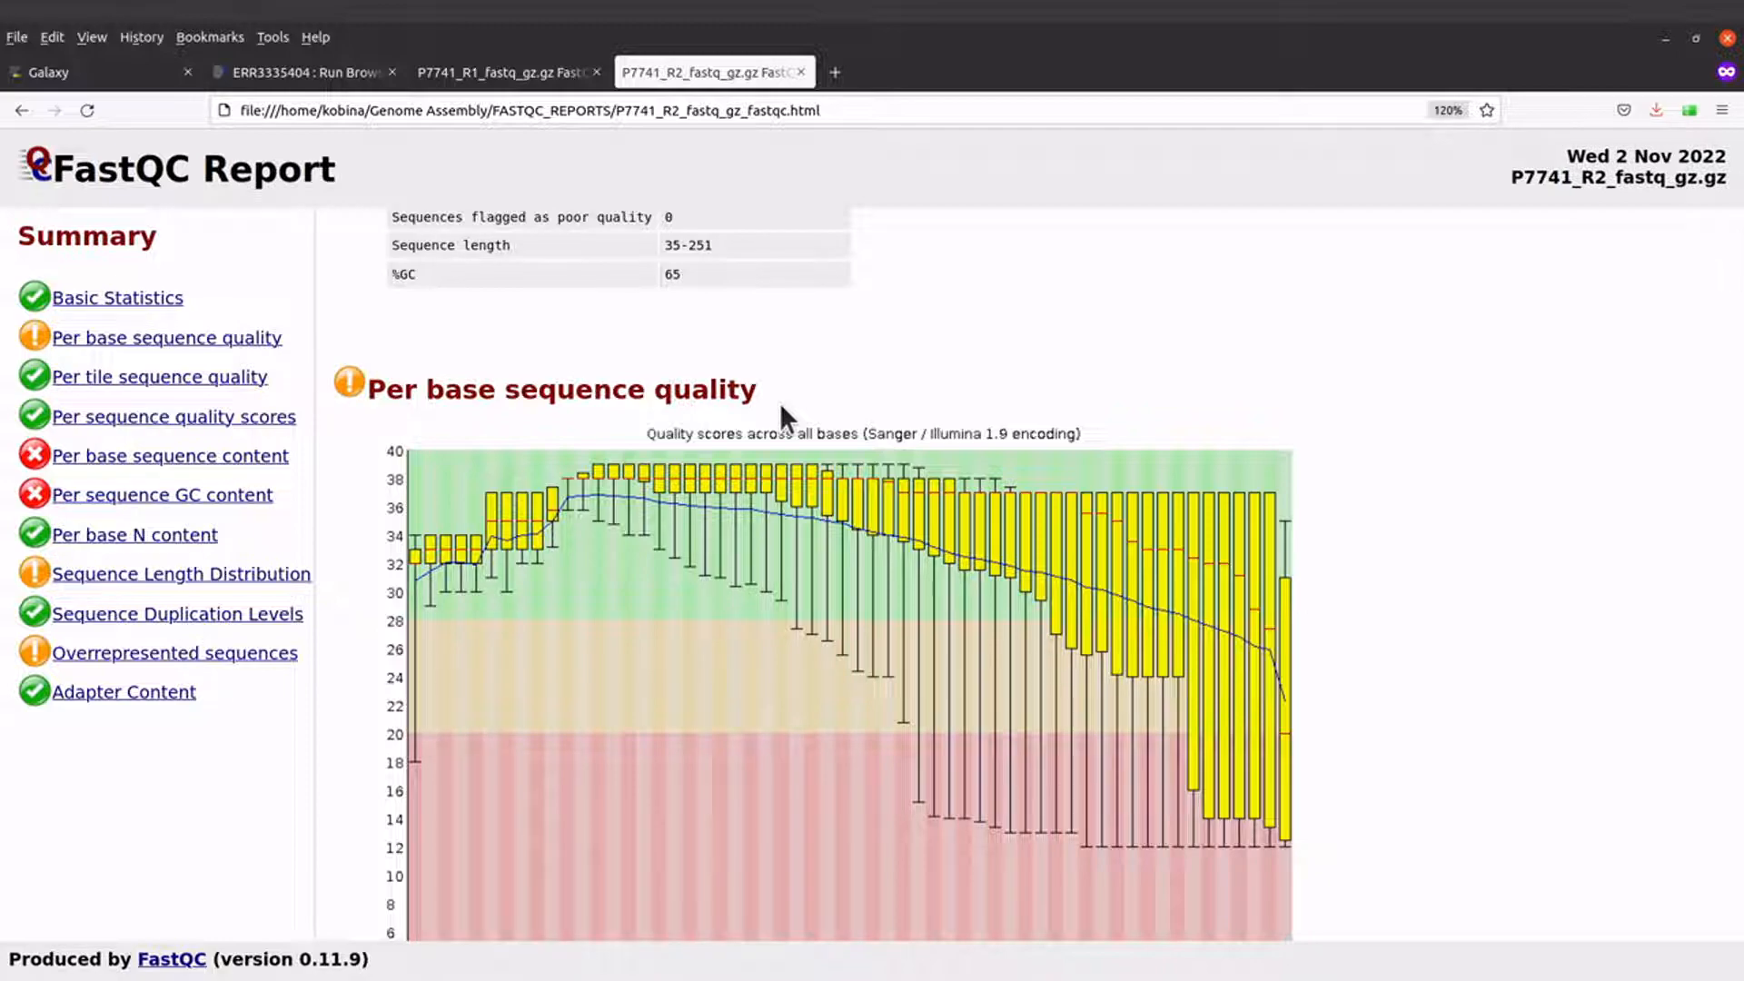
pyautogui.scroll(-2, 782, 409)
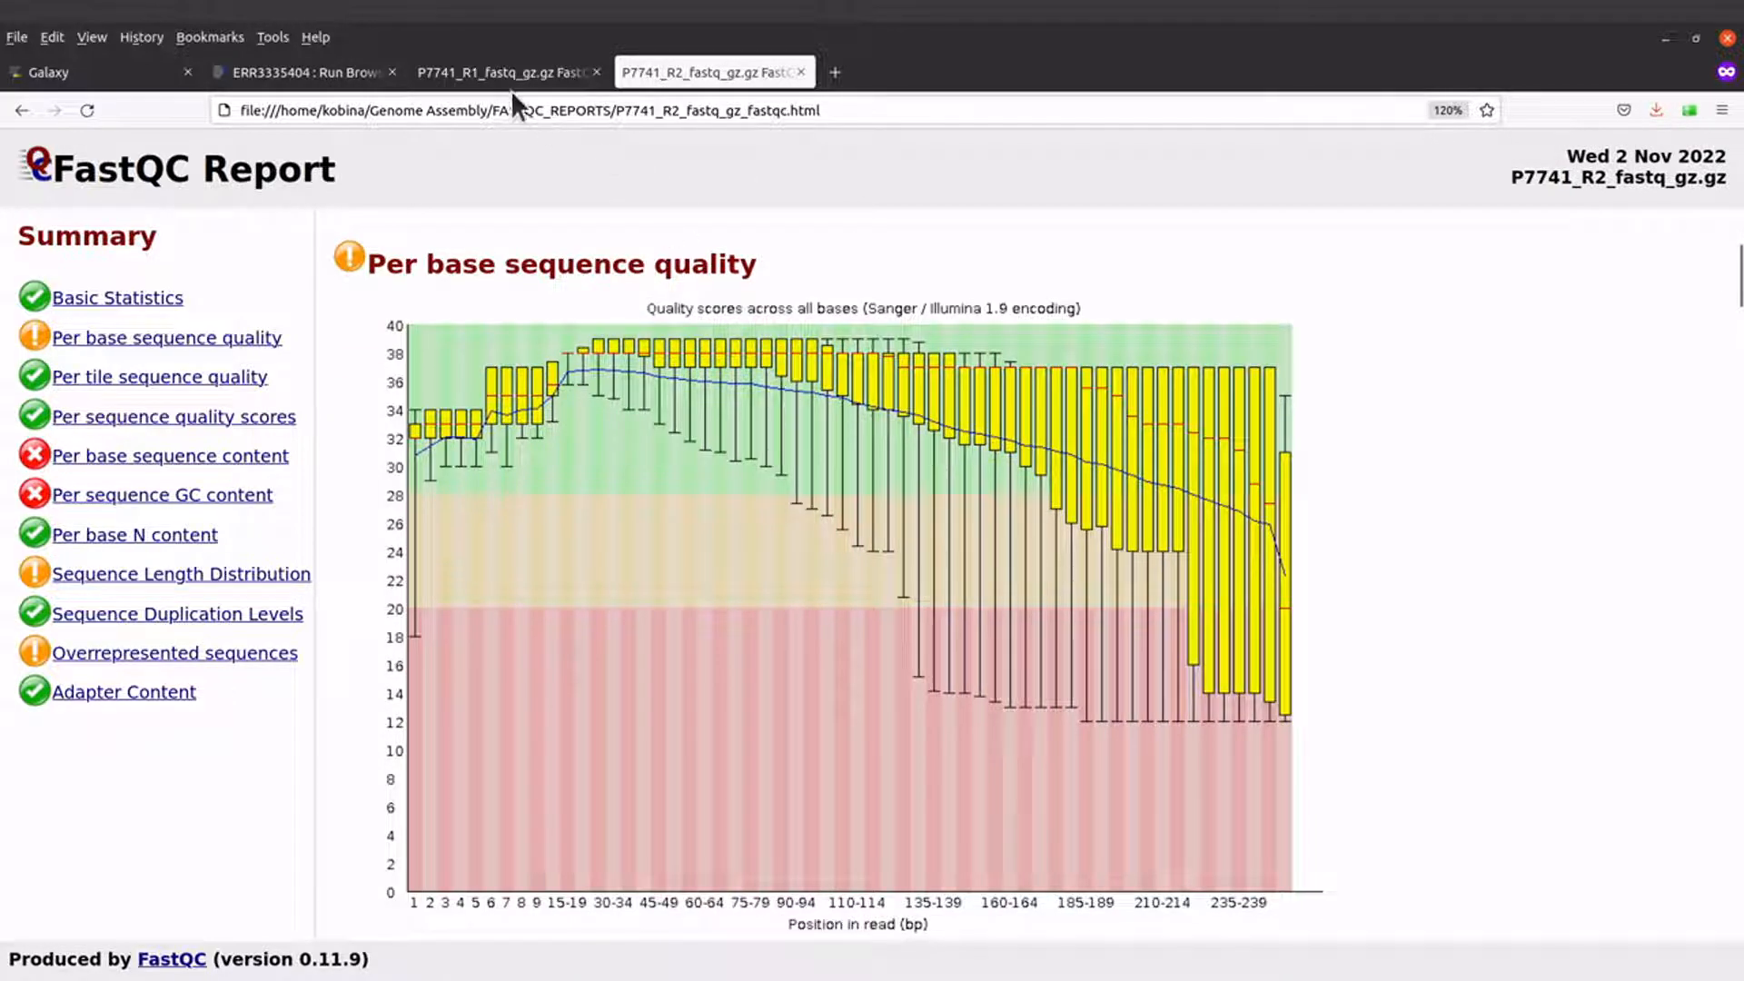
# - Compare the per base sequence quality plots of the P7741_R1 and P7741_R2 reports, ending on the R1 report
pyautogui.click(487, 71)
pyautogui.click(684, 69)
pyautogui.click(507, 84)
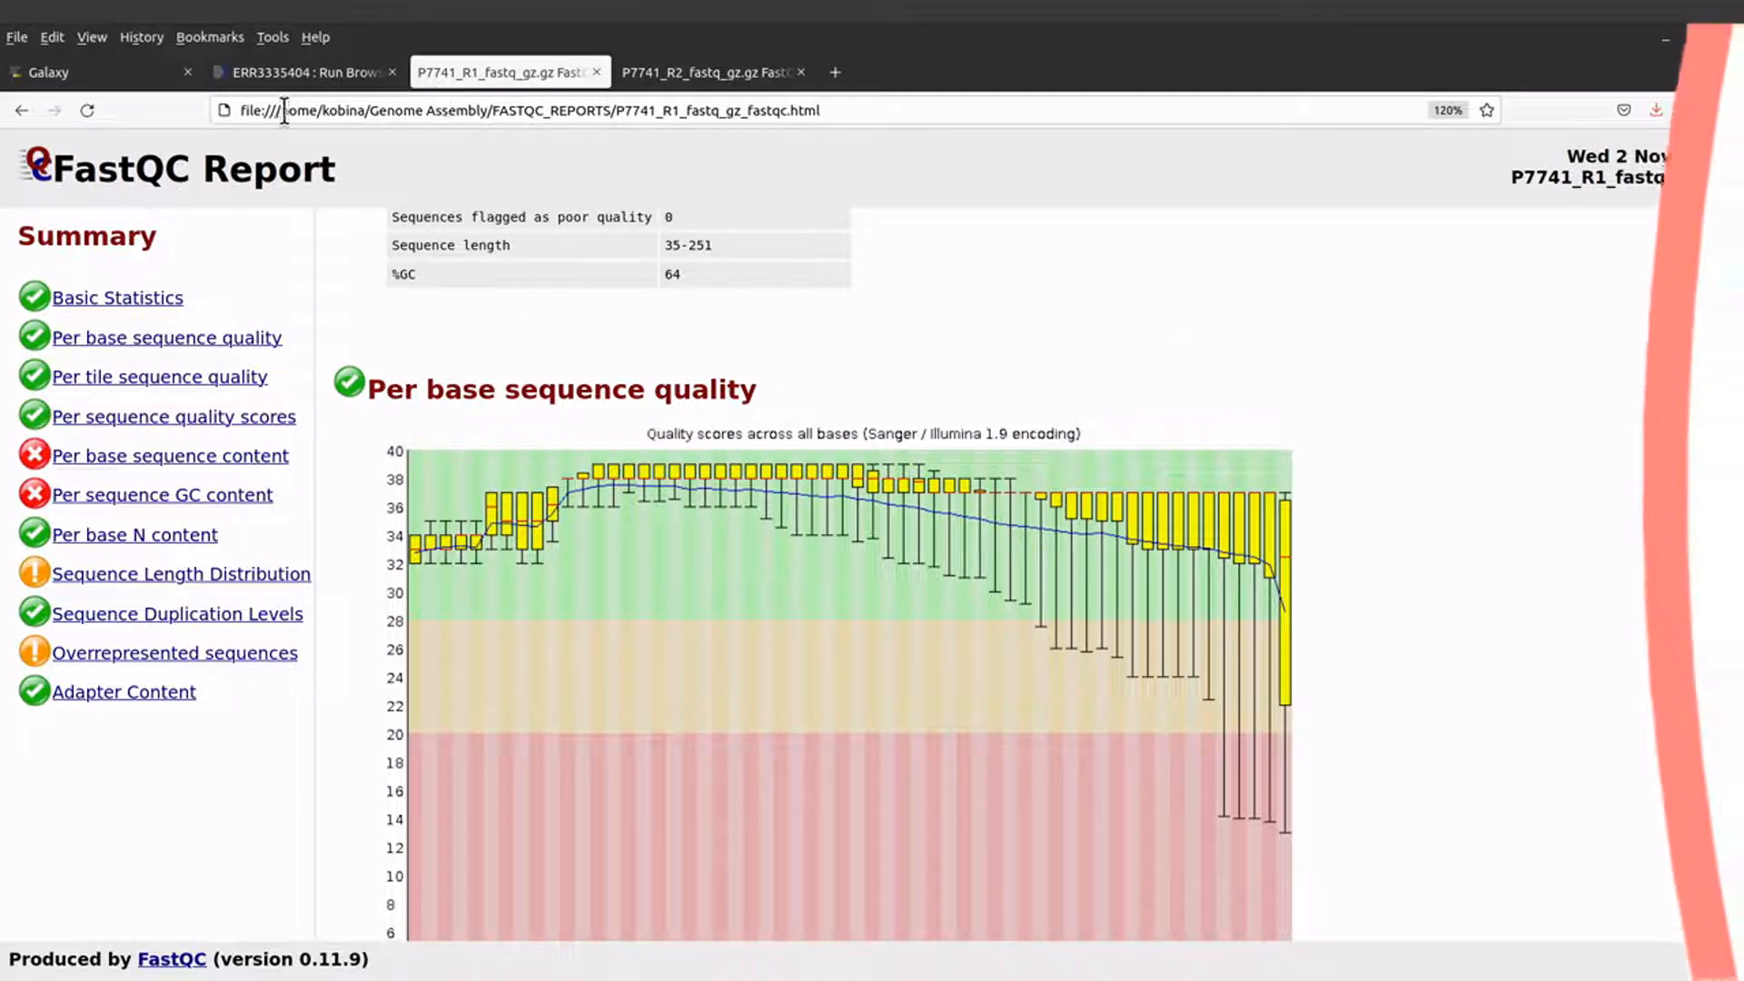
pyautogui.hotkey('ctrl', 'Tab')
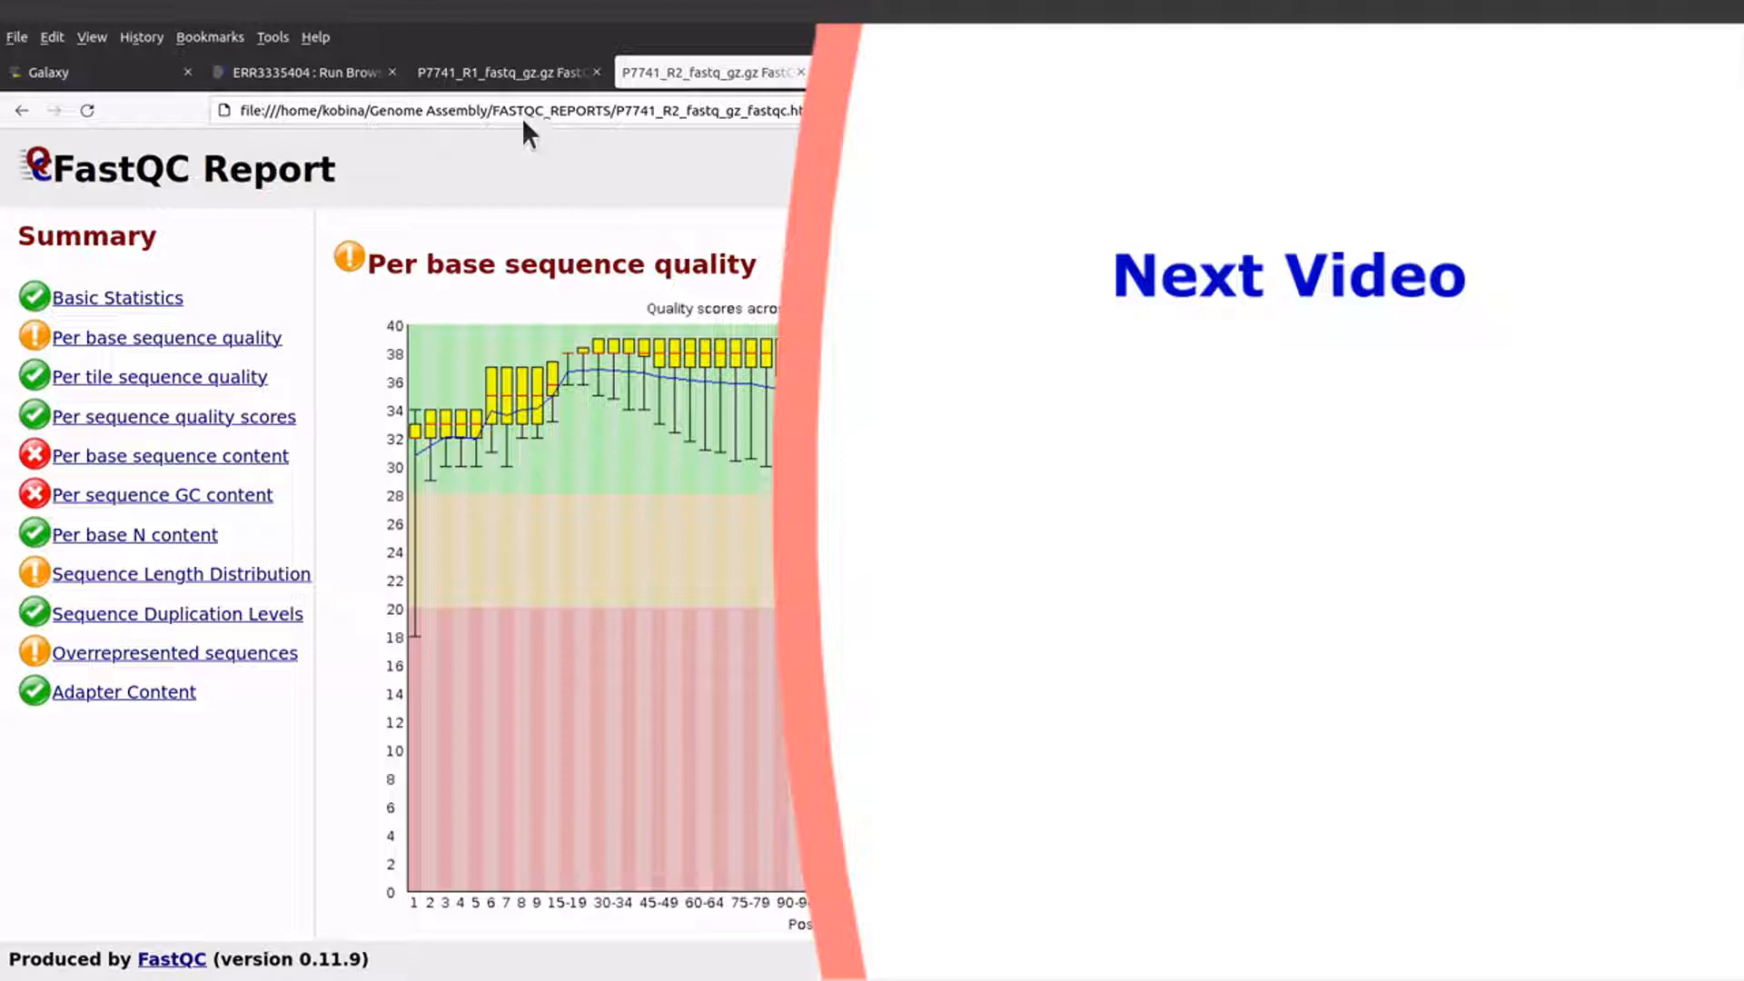
pyautogui.click(507, 84)
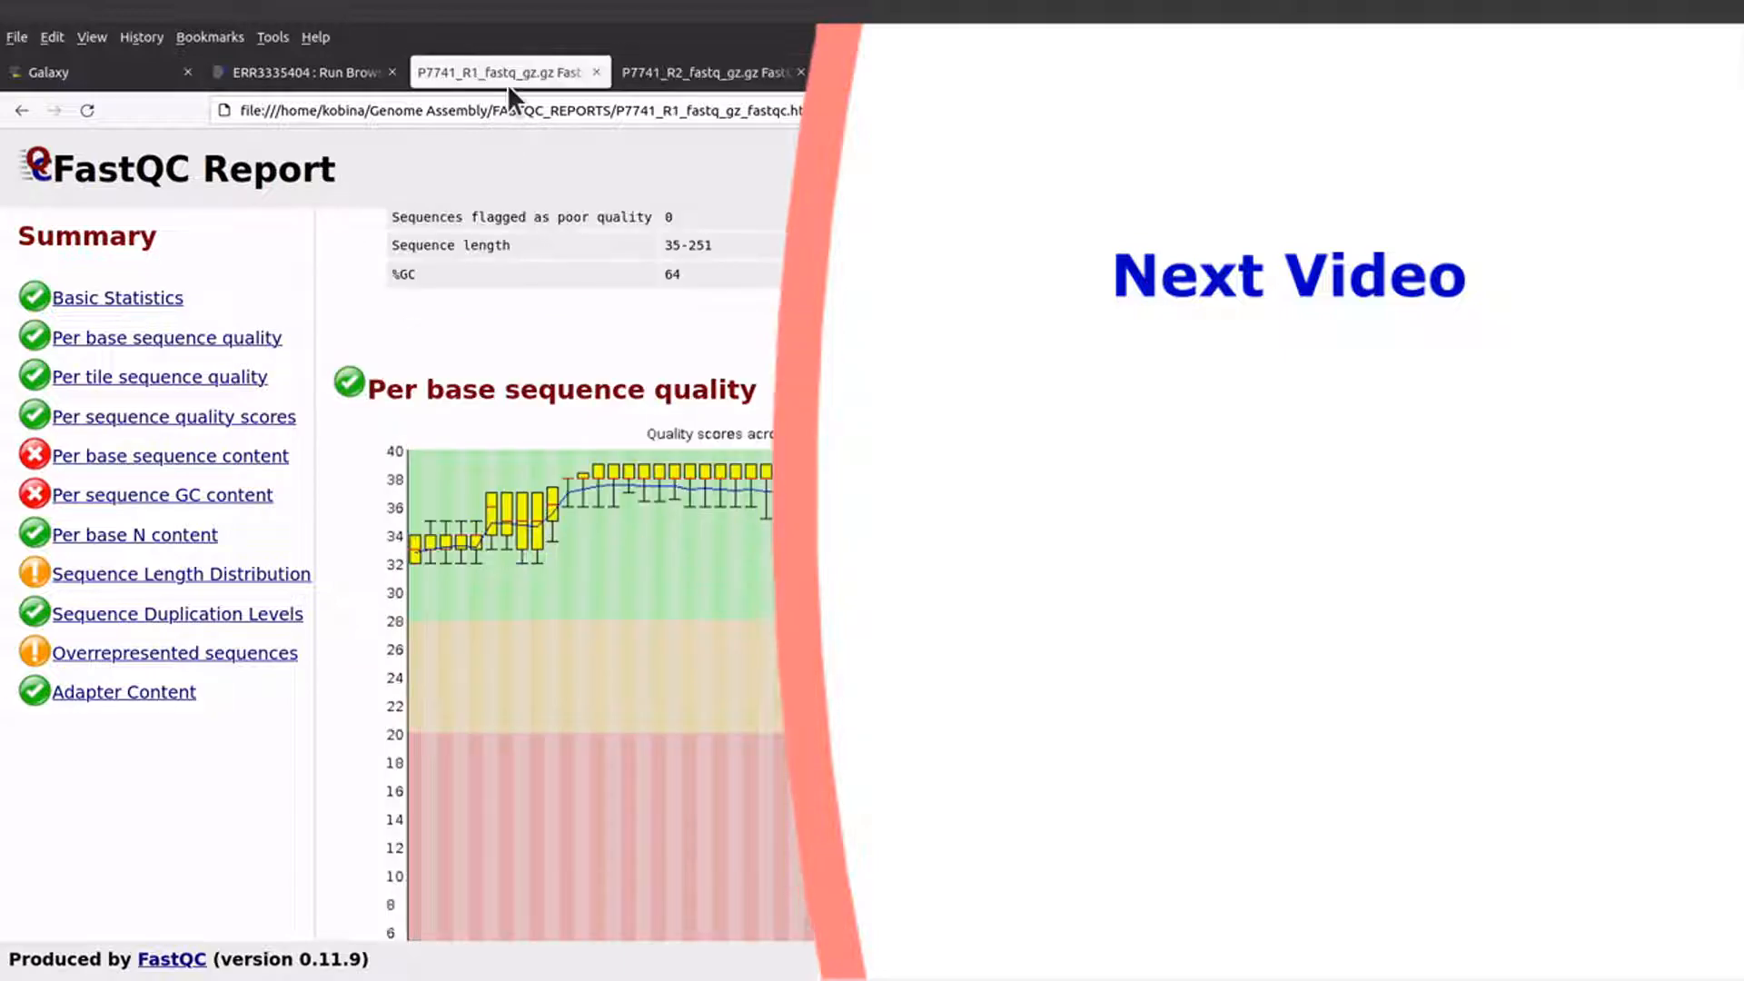